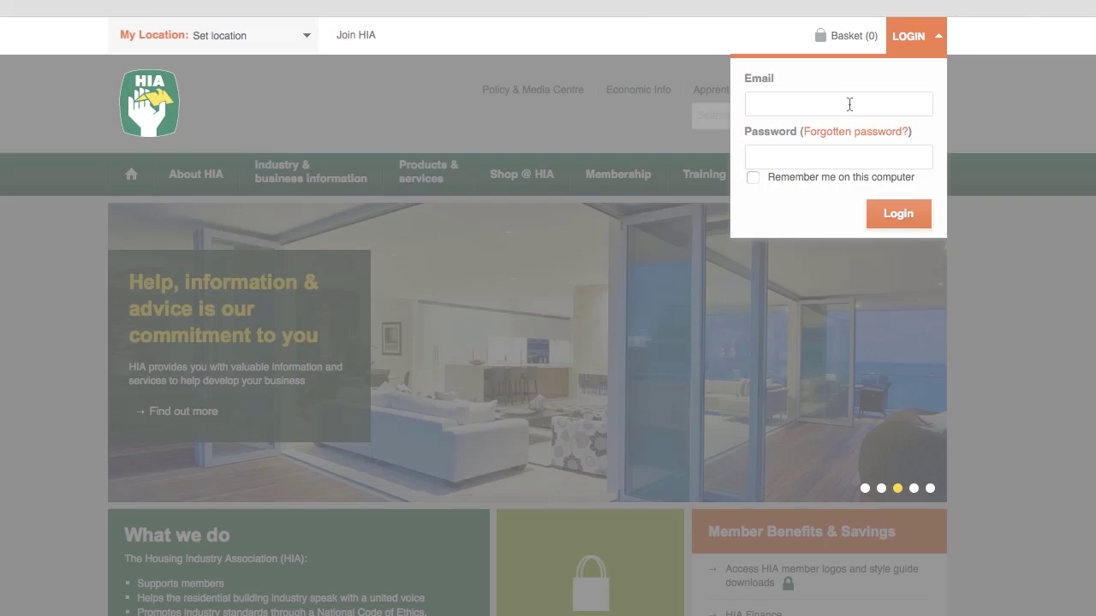
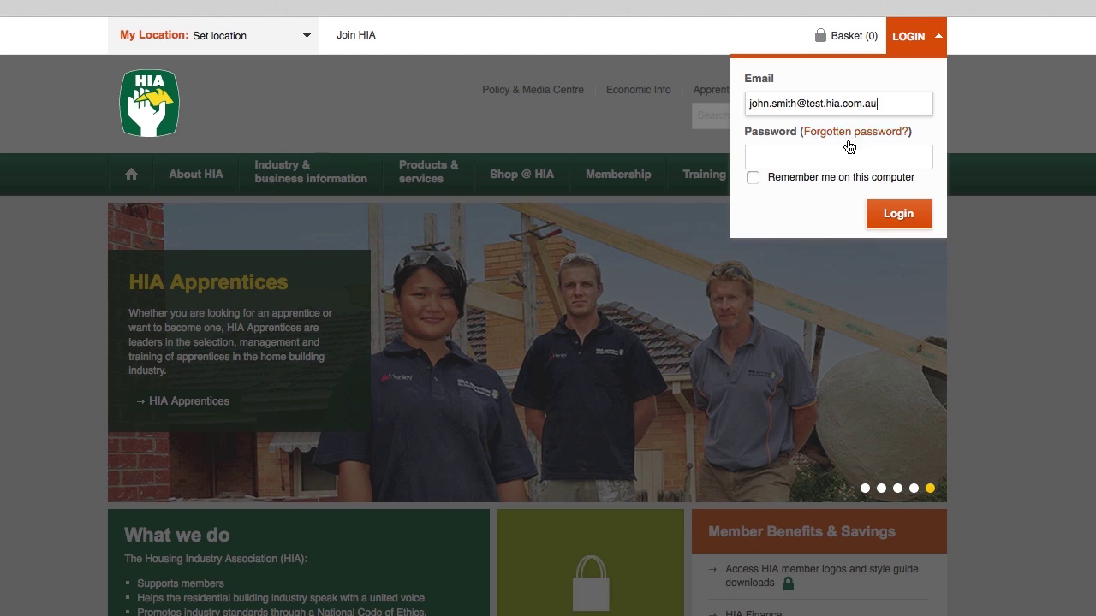
Log in to the HIA website with the member's e-mail address and password.
{"action": "left_click", "coordinate": [826, 155]}
{"action": "type", "text": "••••••••"}
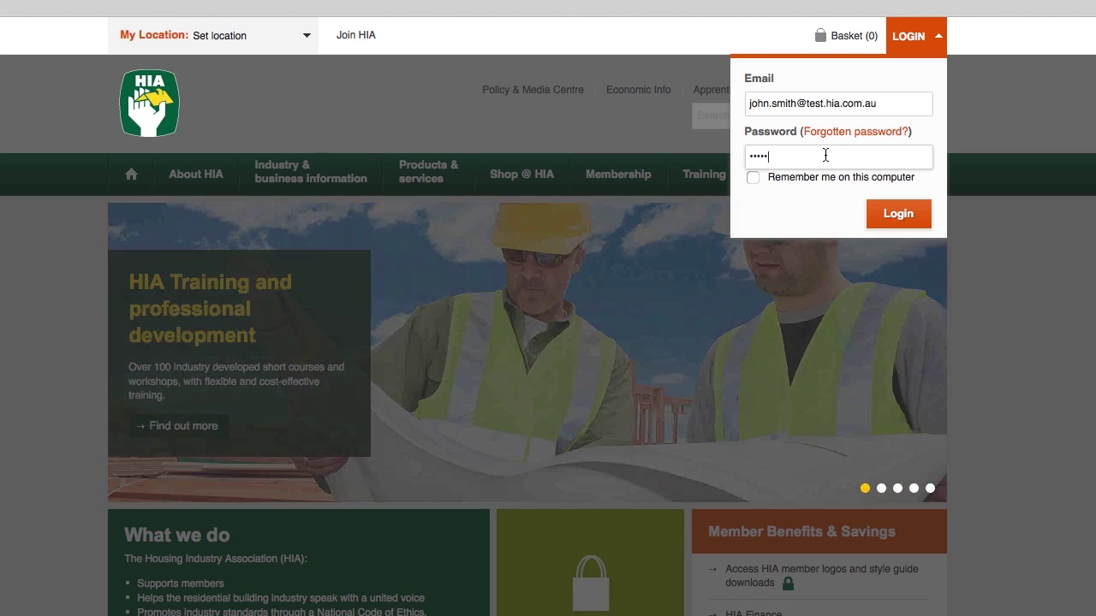
{"action": "left_click", "coordinate": [901, 214]}
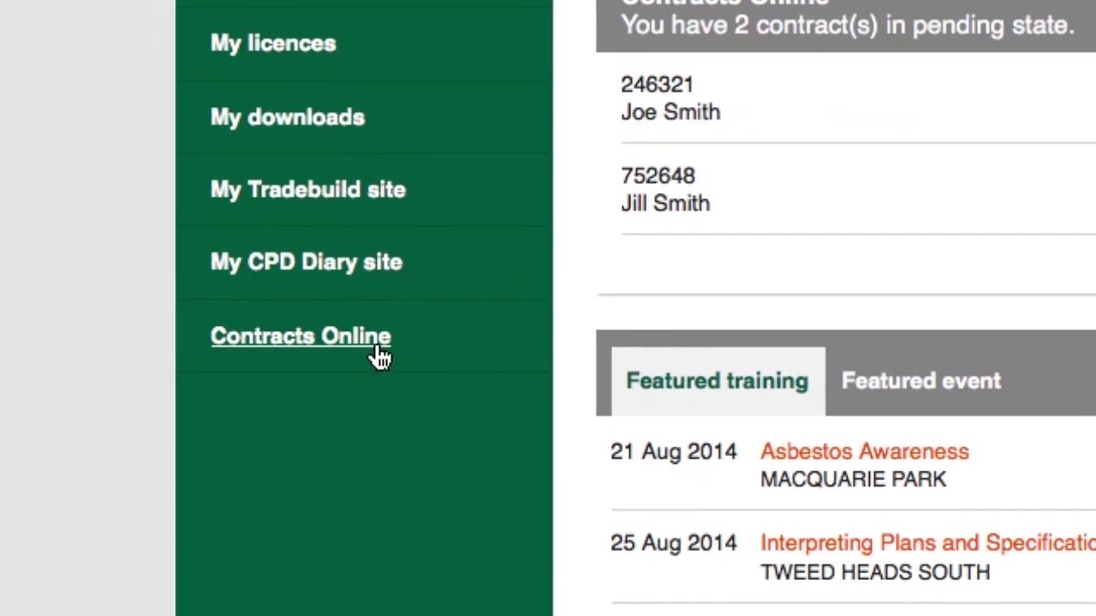
Open Contracts Online from the My HIA dashboard's left menu.
{"action": "left_click", "coordinate": [358, 355]}
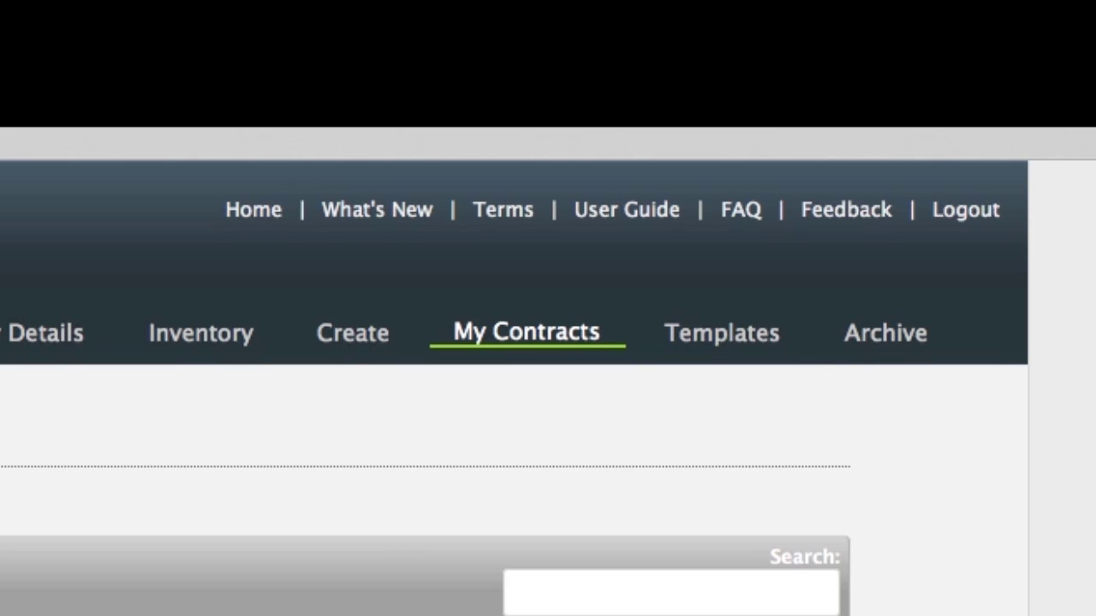
View the Contracts Online FAQ help page.
{"action": "left_click", "coordinate": [741, 214]}
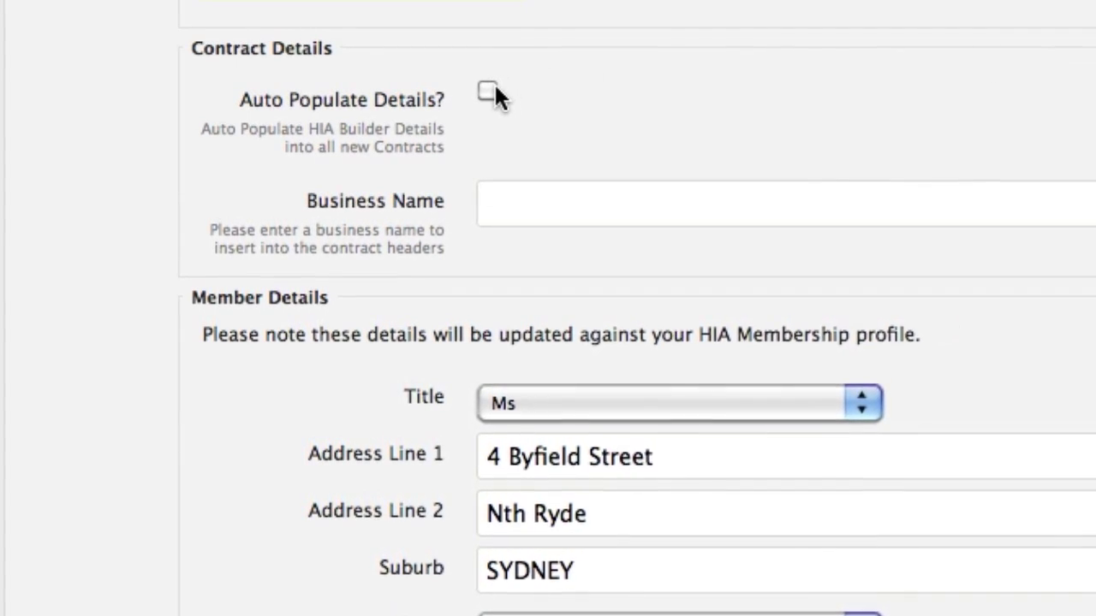
Enable Auto Populate Details, set Business Name to 'Sample Business Name', and begin the mobile number.
{"action": "left_click", "coordinate": [493, 86]}
{"action": "left_click", "coordinate": [555, 202]}
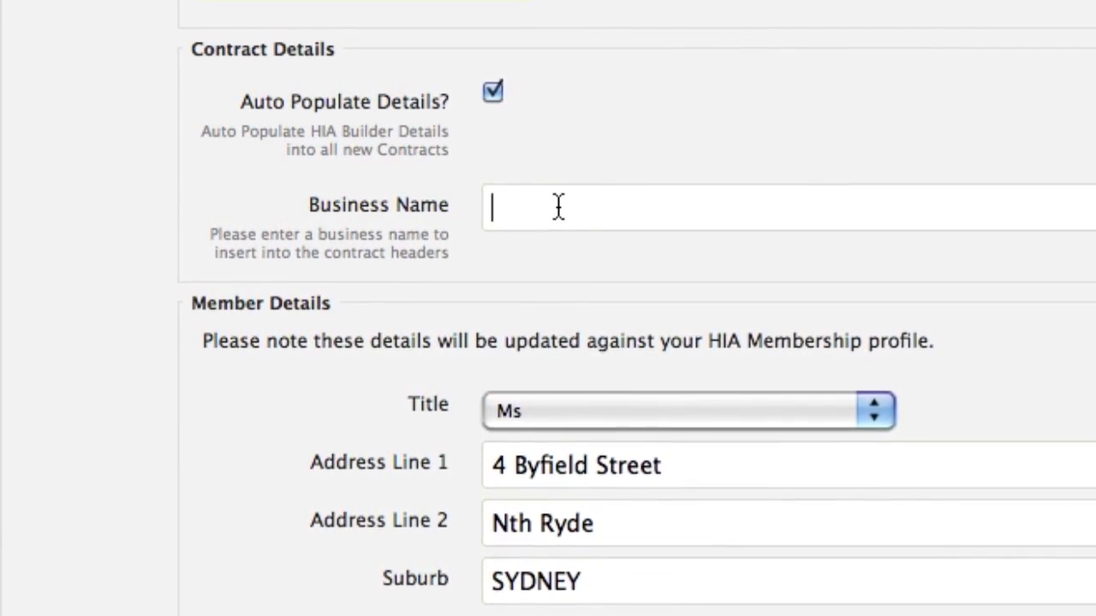
{"action": "type", "text": "Sample "}
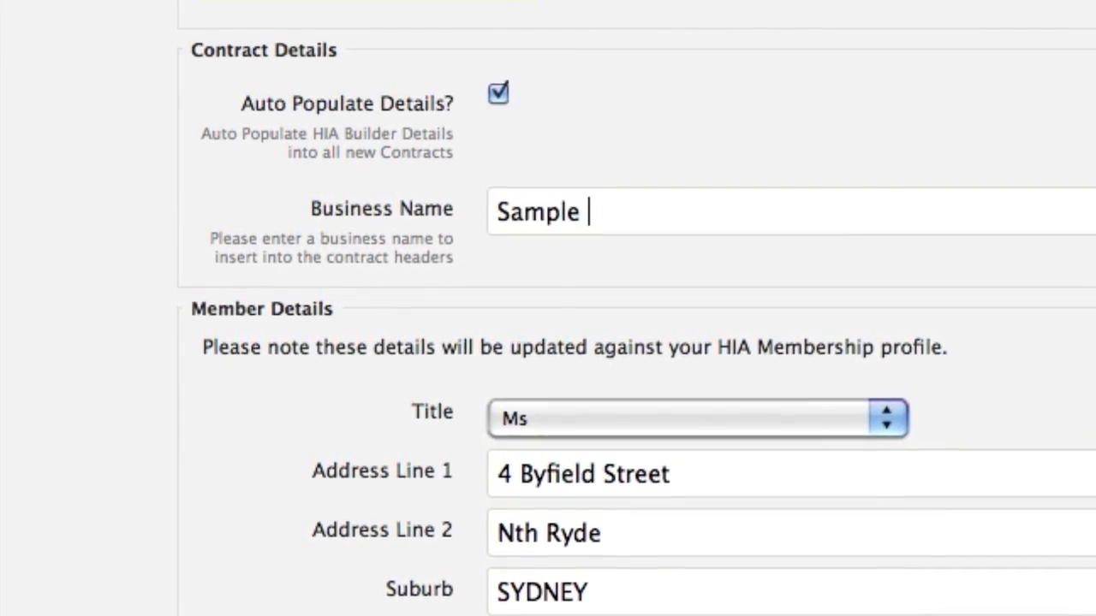
{"action": "type", "text": "Busi"}
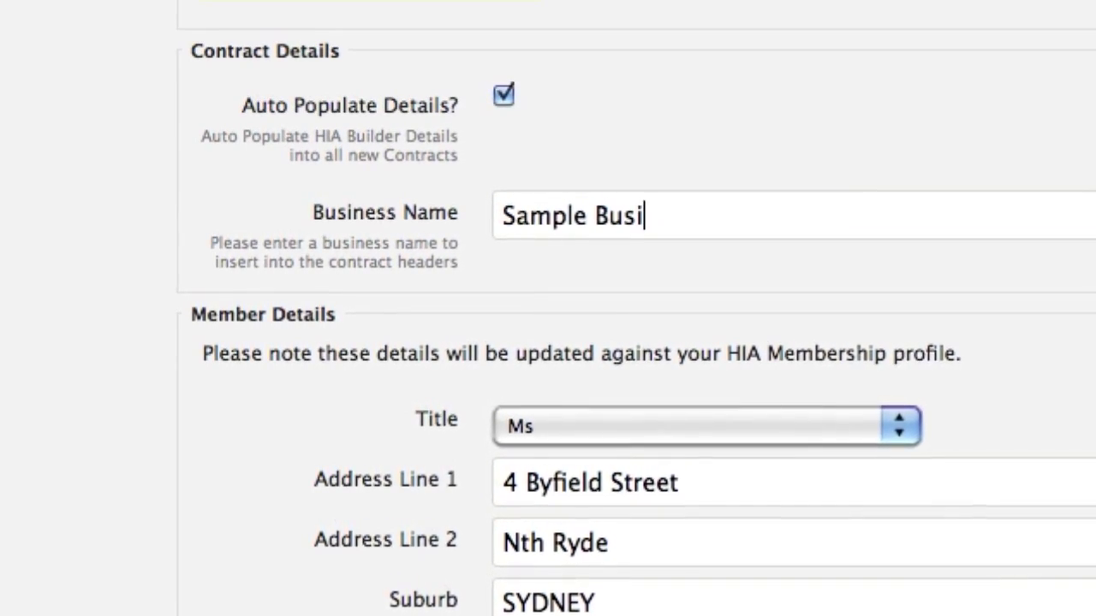
{"action": "type", "text": "ness Nae"}
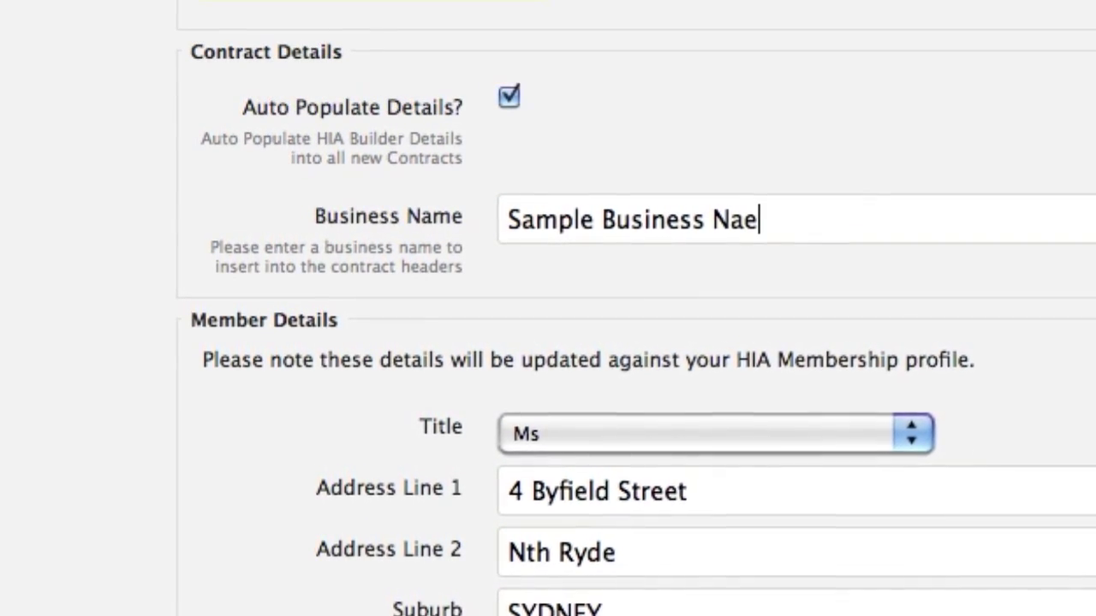
{"action": "type", "text": "m"}
{"action": "key", "text": "BackSpace"}
{"action": "key", "text": "BackSpace"}
{"action": "type", "text": "me"}
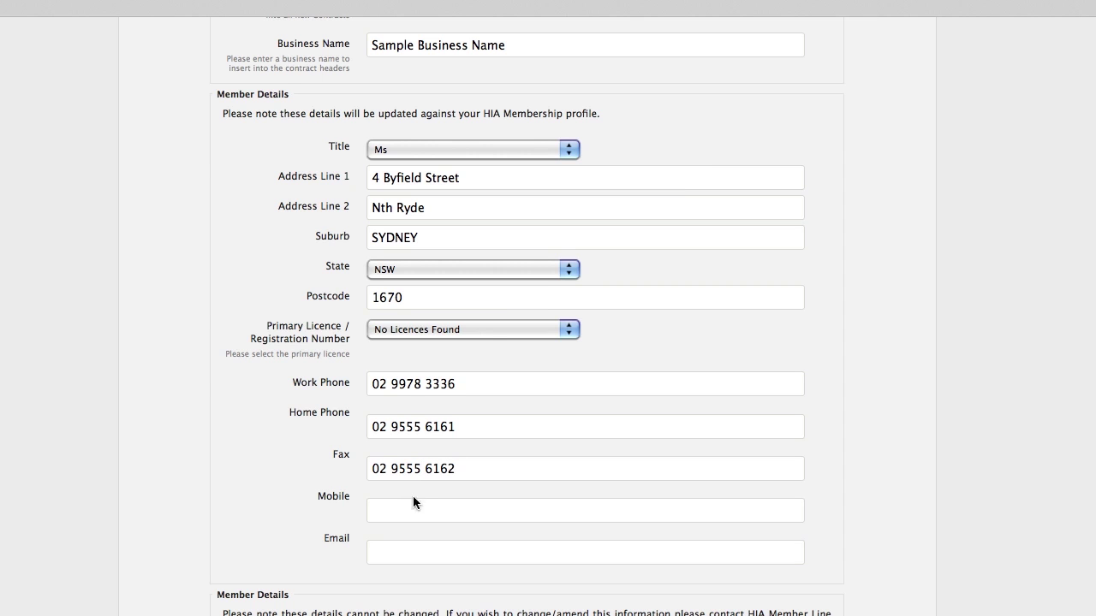
{"action": "left_click", "coordinate": [413, 511]}
{"action": "type", "text": "0"}
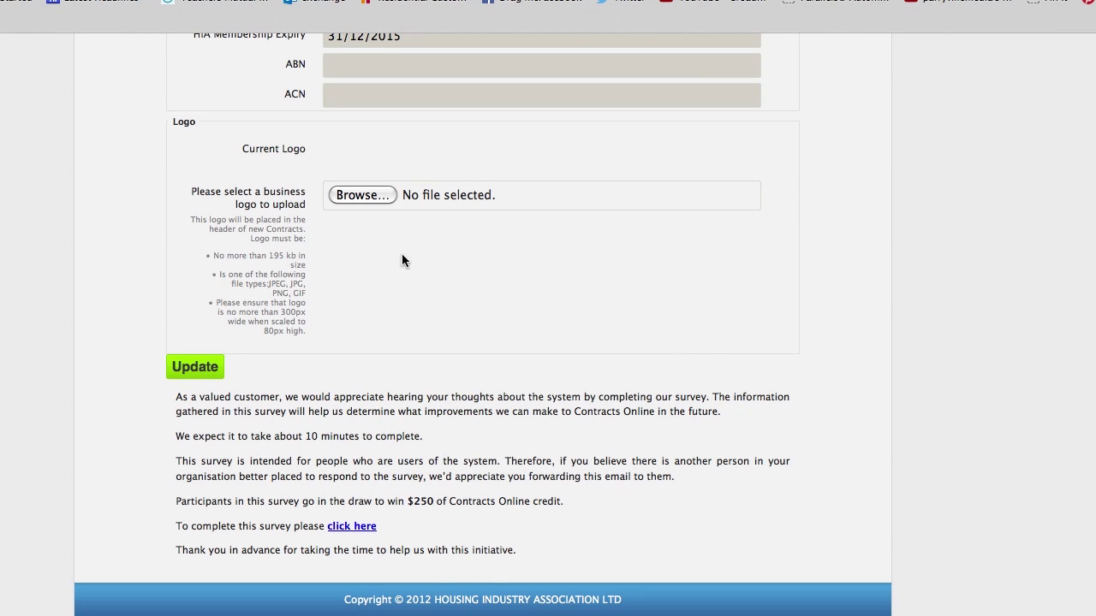
Upload sample_logo.gif as the business logo and save the updated details.
{"action": "left_click", "coordinate": [371, 197]}
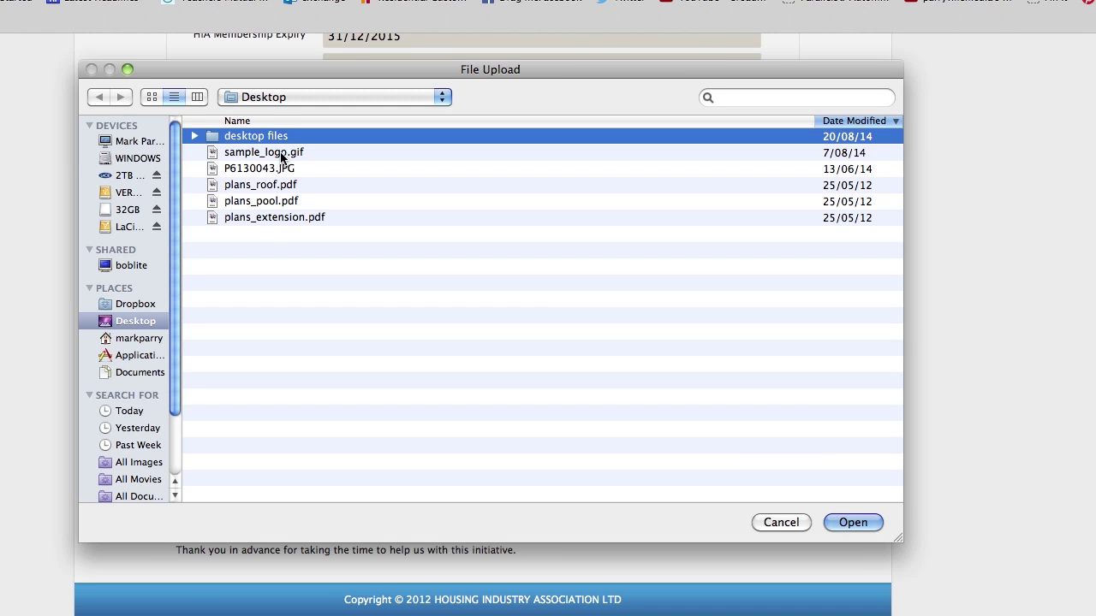
{"action": "left_click", "coordinate": [280, 154]}
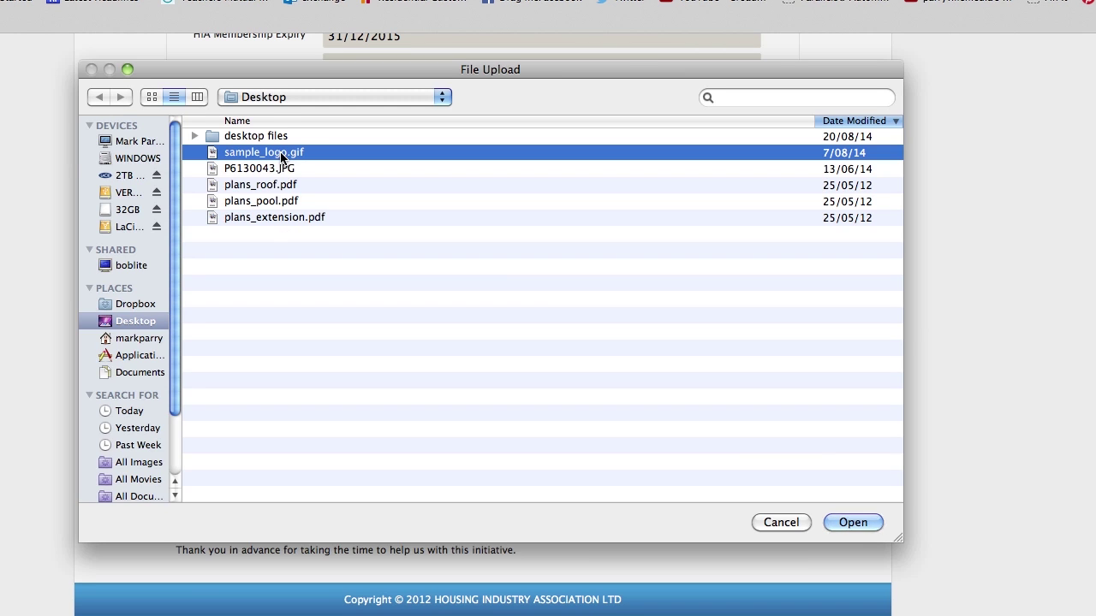
{"action": "left_click", "coordinate": [863, 526]}
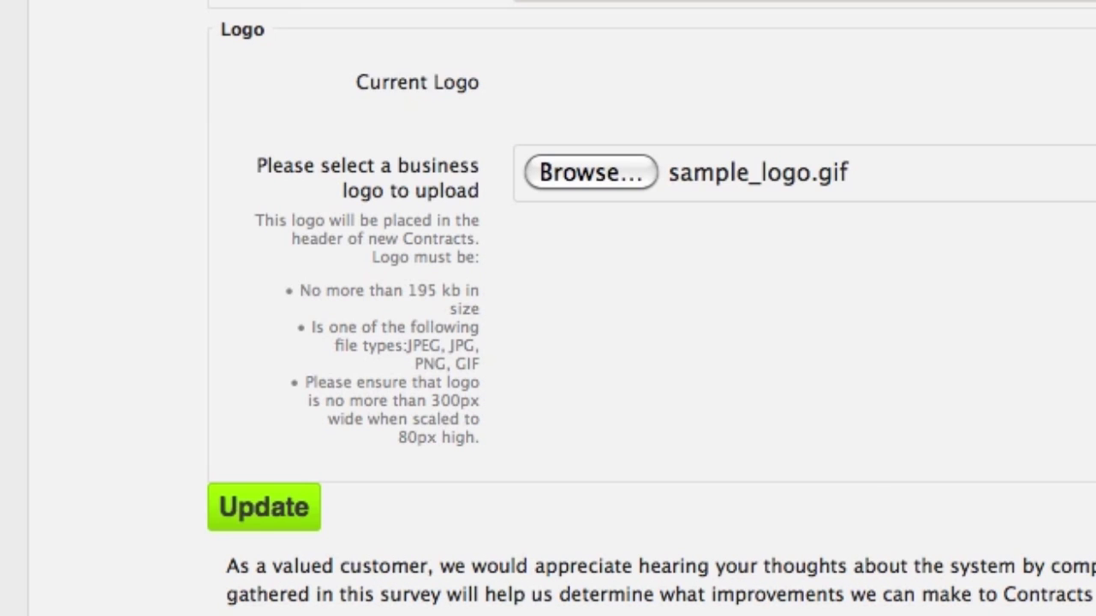
{"action": "left_click", "coordinate": [261, 511]}
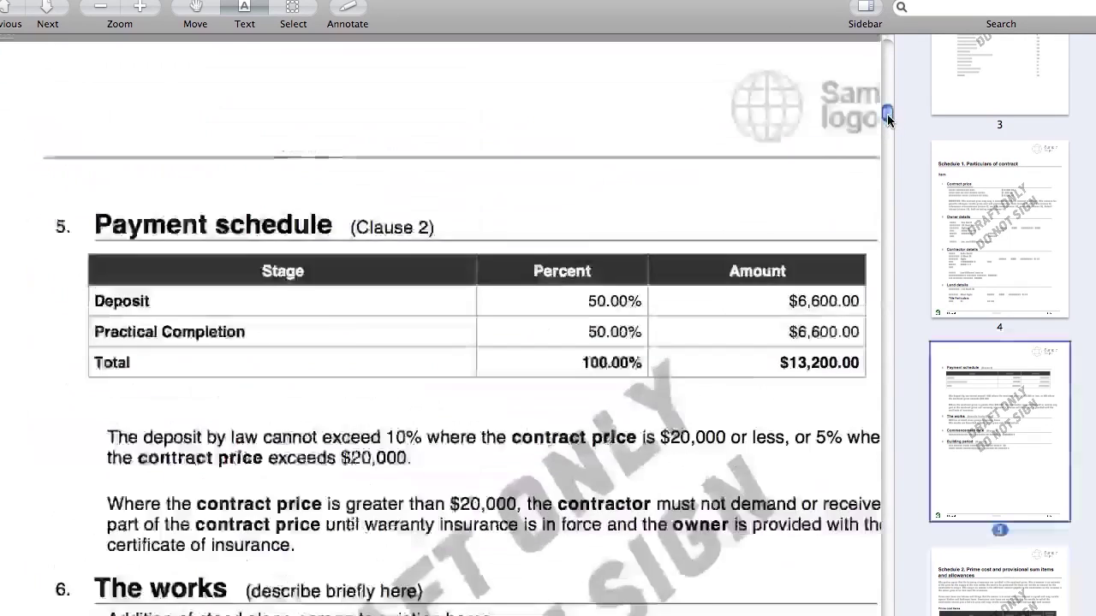
Review the DRAFT ONLY contract PDF from the payment schedule up to the contractor and land details.
{"action": "scroll", "coordinate": [887, 120], "scroll_direction": "up", "scroll_amount": 10}
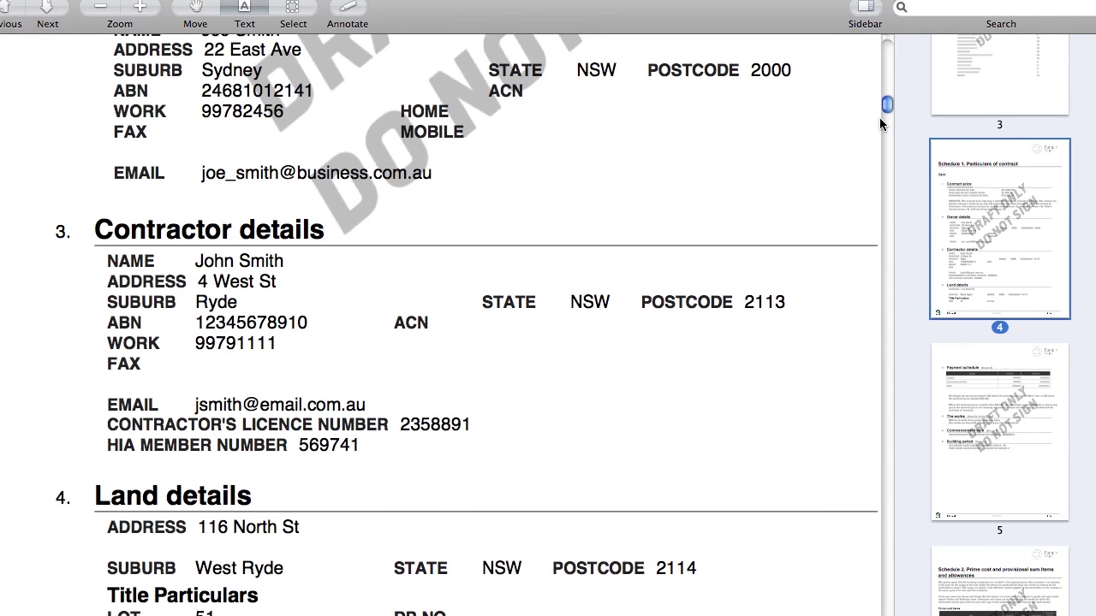
{"action": "left_click_drag", "start_coordinate": [885, 105], "coordinate": [887, 109]}
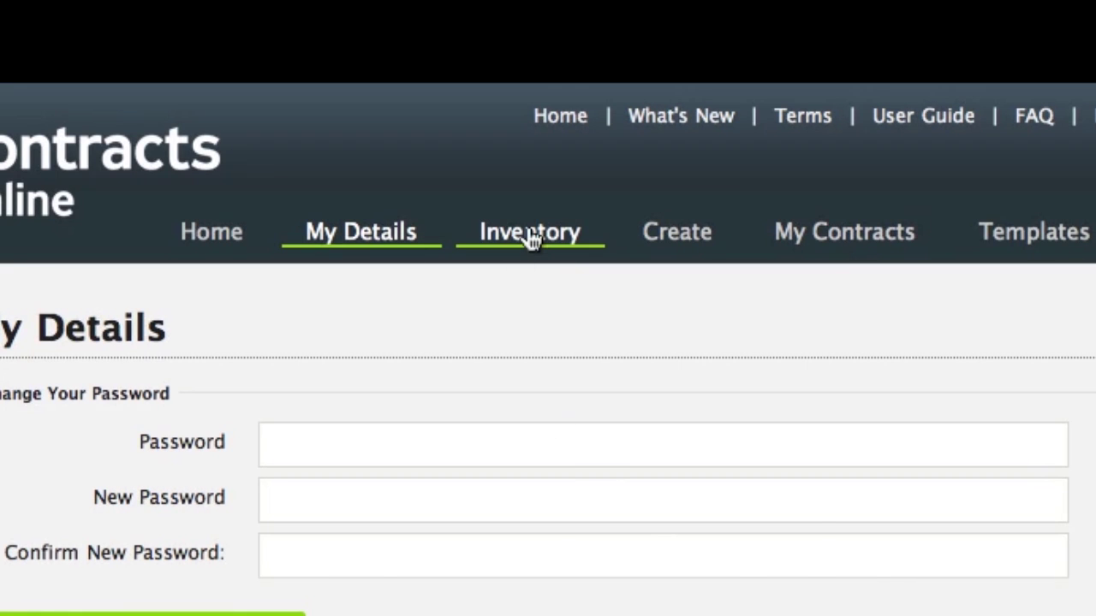
Go to the Inventory page listing contracts by state at $18.00 each.
{"action": "left_click", "coordinate": [530, 233]}
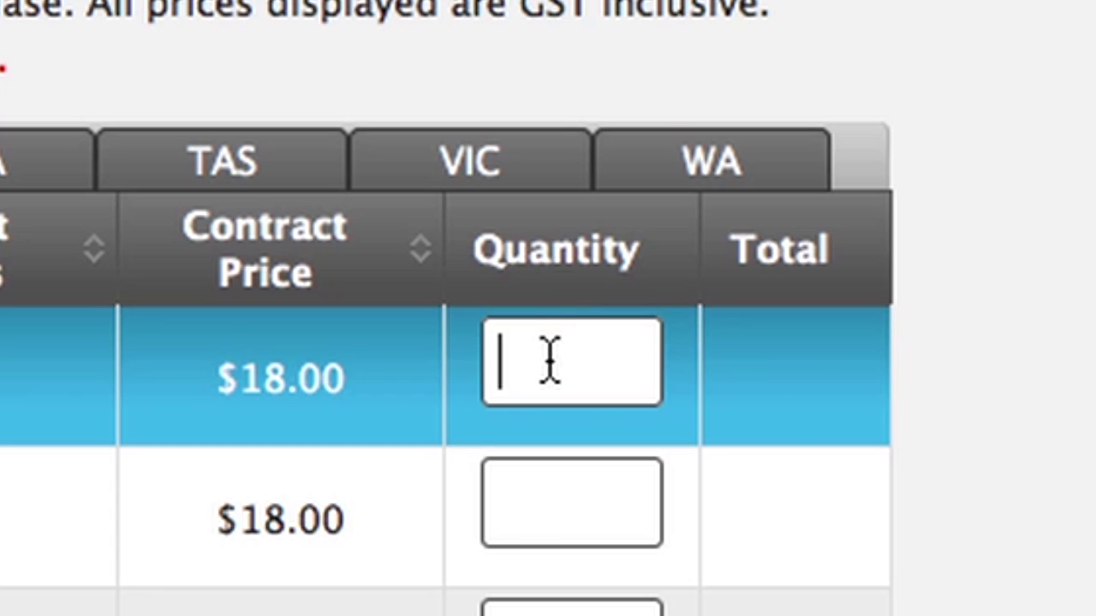
Enter a quantity of 20 for the first contract, adjust it, and submit the purchase.
{"action": "left_click", "coordinate": [549, 360]}
{"action": "type", "text": "2"}
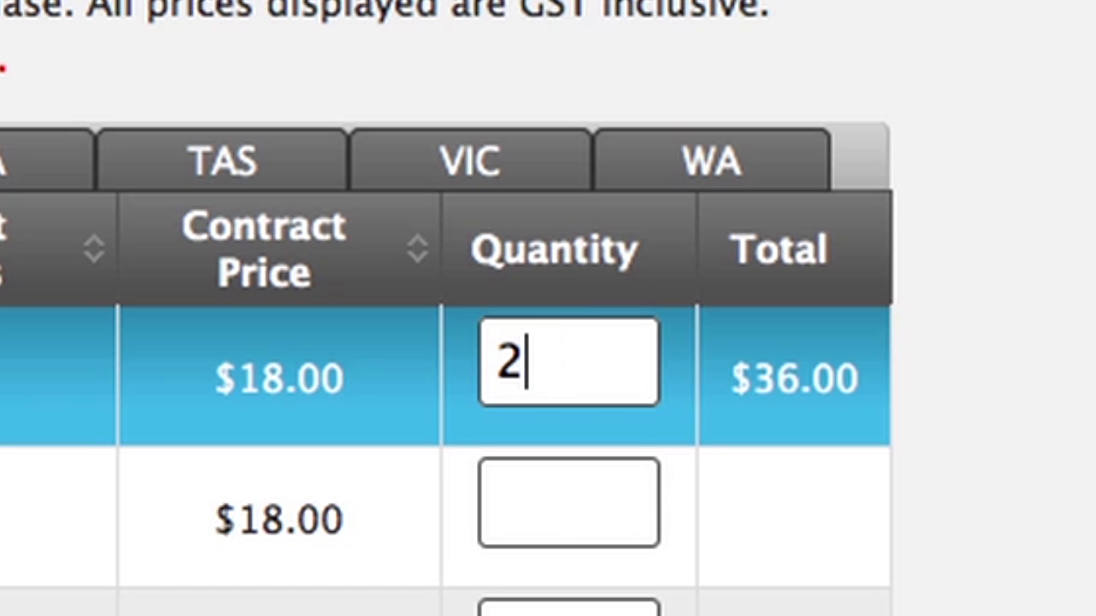
{"action": "type", "text": "0"}
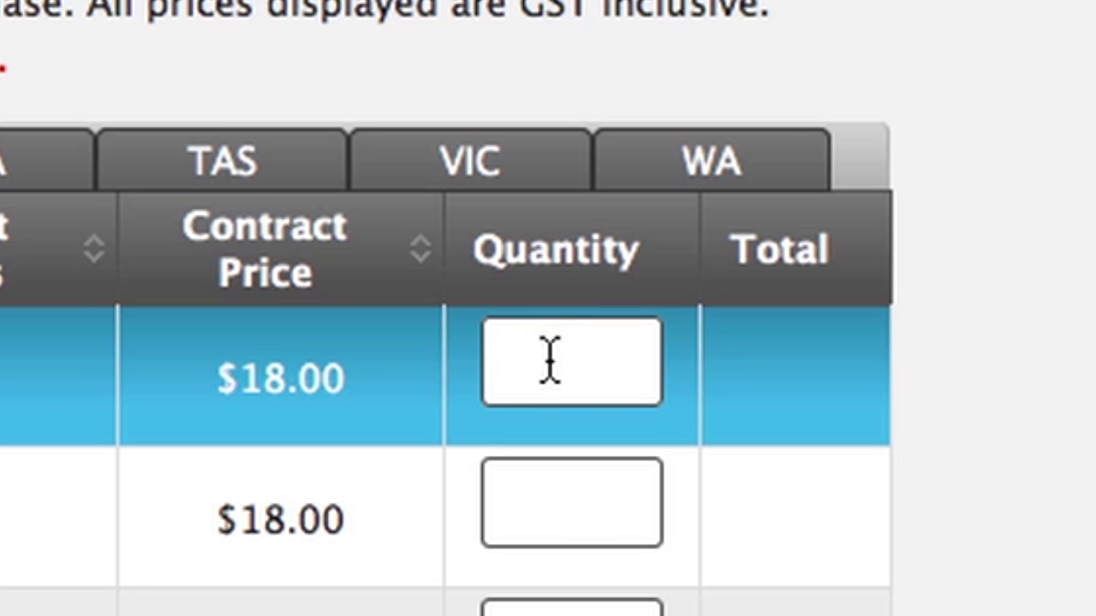
{"action": "left_click", "coordinate": [550, 362]}
{"action": "type", "text": "20"}
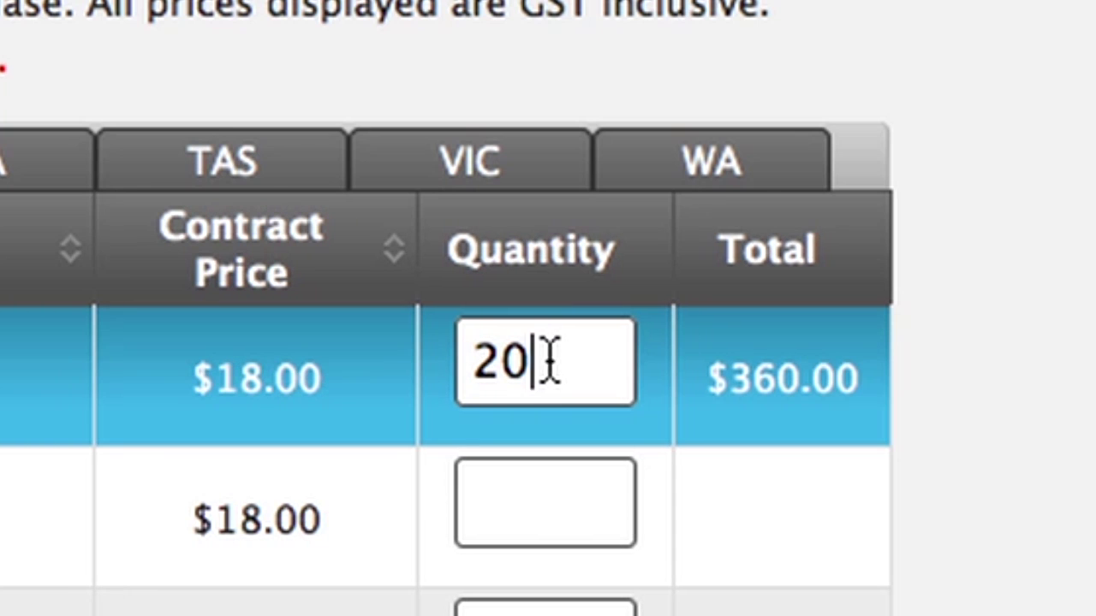
{"action": "scroll", "coordinate": [1022, 464], "scroll_direction": "down", "scroll_amount": 5}
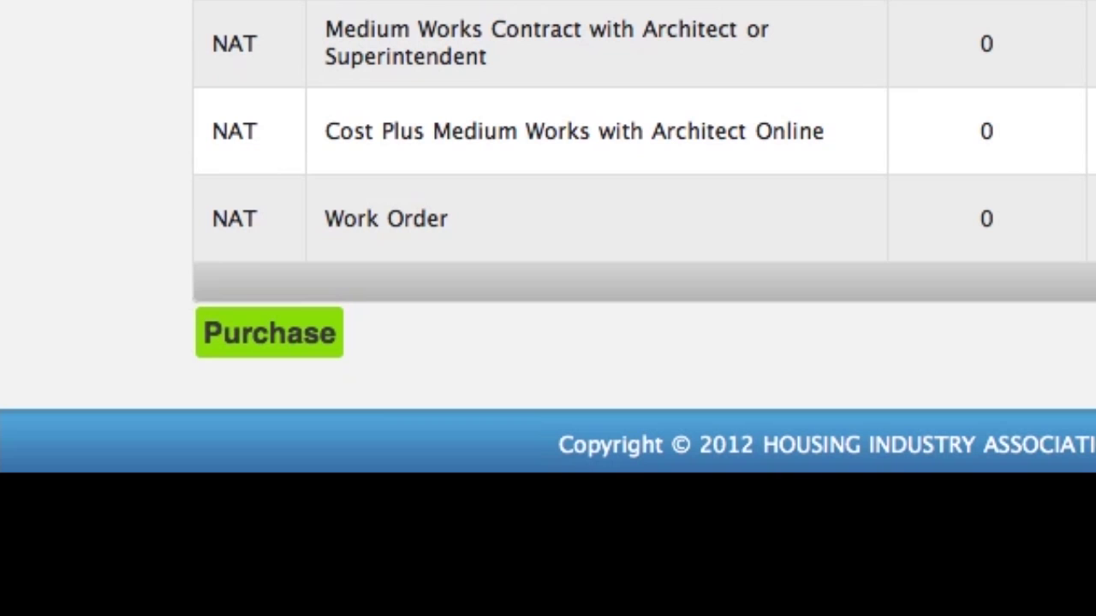
{"action": "left_click", "coordinate": [241, 349]}
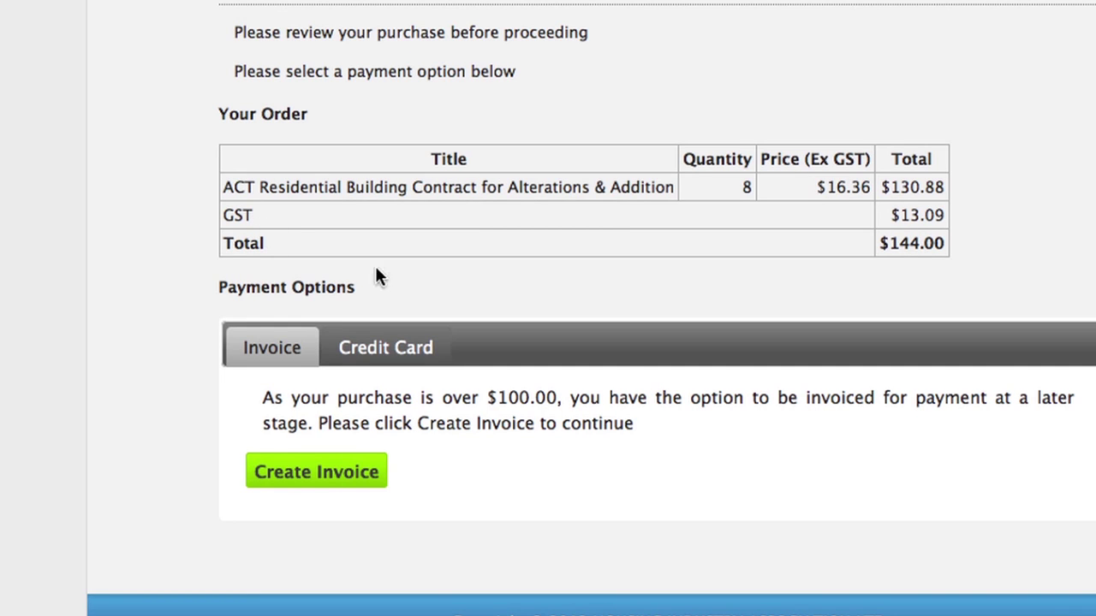
Pay for the $144.00 contract order by invoice and review the confirmation.
{"action": "left_click", "coordinate": [342, 473]}
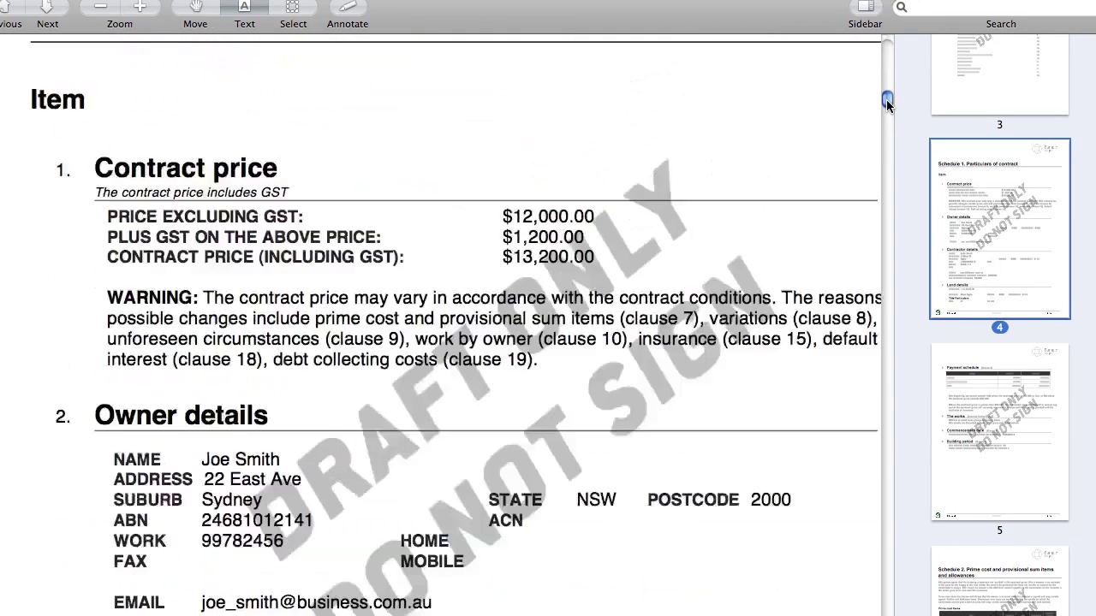
{"action": "scroll", "coordinate": [887, 95], "scroll_direction": "up", "scroll_amount": 10}
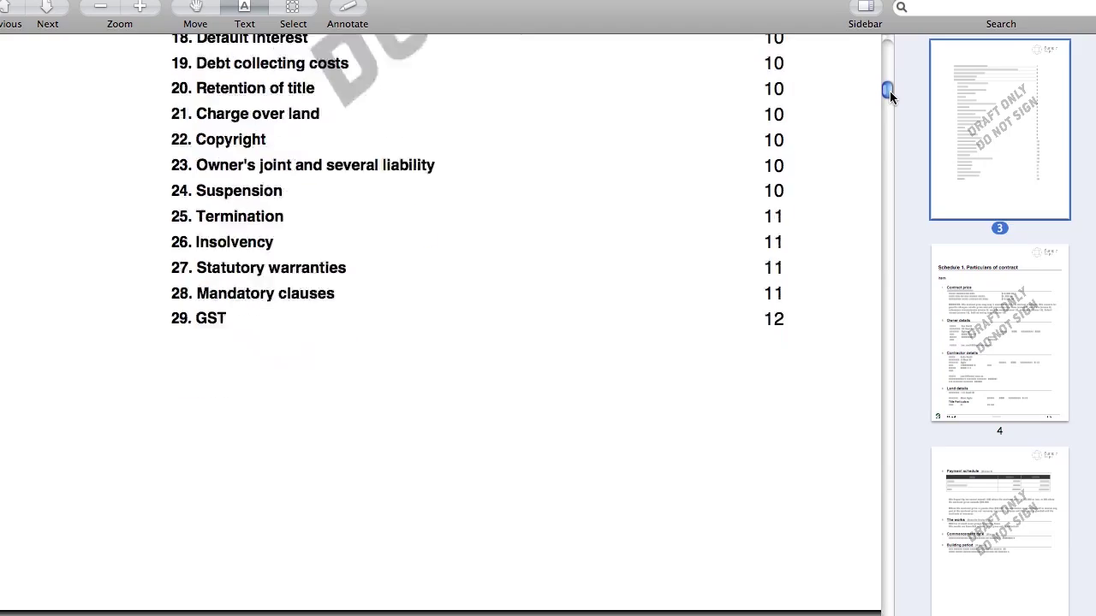
{"action": "scroll", "coordinate": [889, 96], "scroll_direction": "down", "scroll_amount": 10}
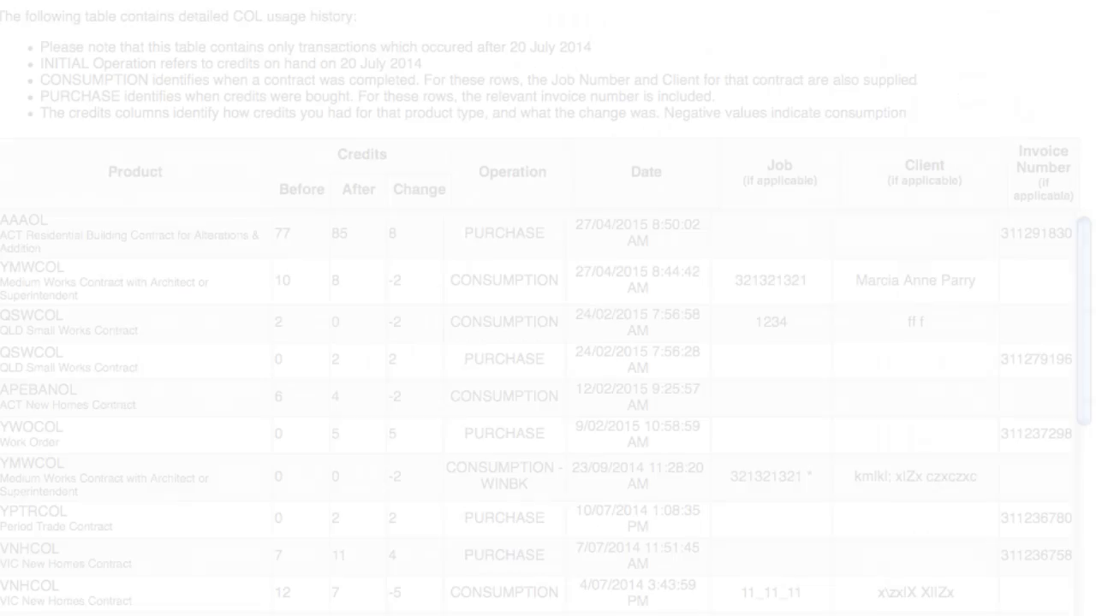
Open the credit usage history from Inventory and scroll through its records.
{"action": "scroll", "coordinate": [548, 342], "scroll_direction": "down", "scroll_amount": 1}
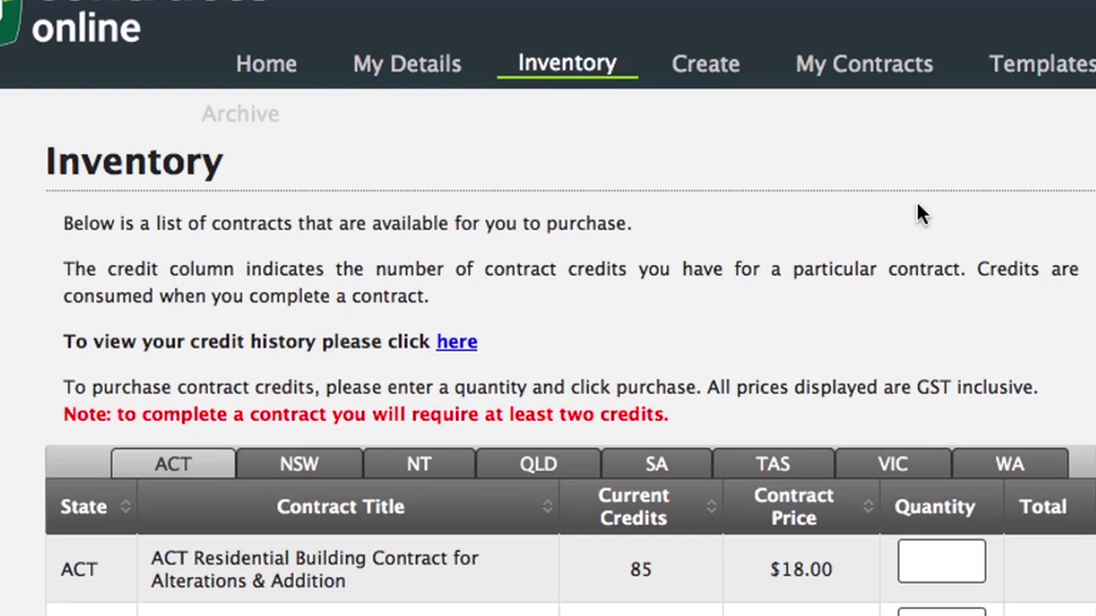
{"action": "left_click", "coordinate": [458, 343]}
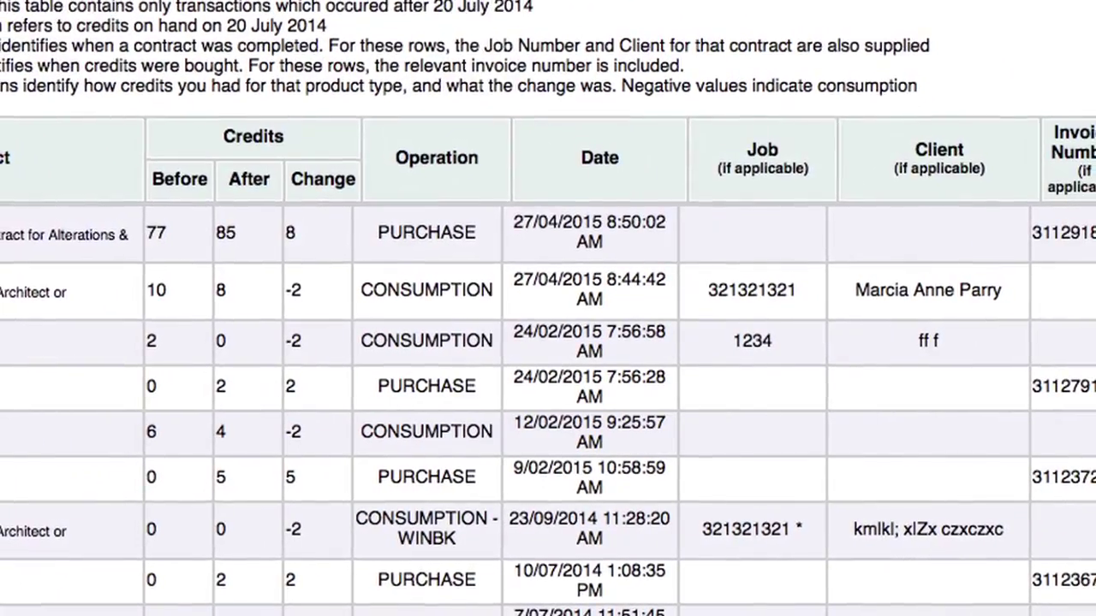
{"action": "scroll", "coordinate": [548, 385], "scroll_direction": "down", "scroll_amount": 1}
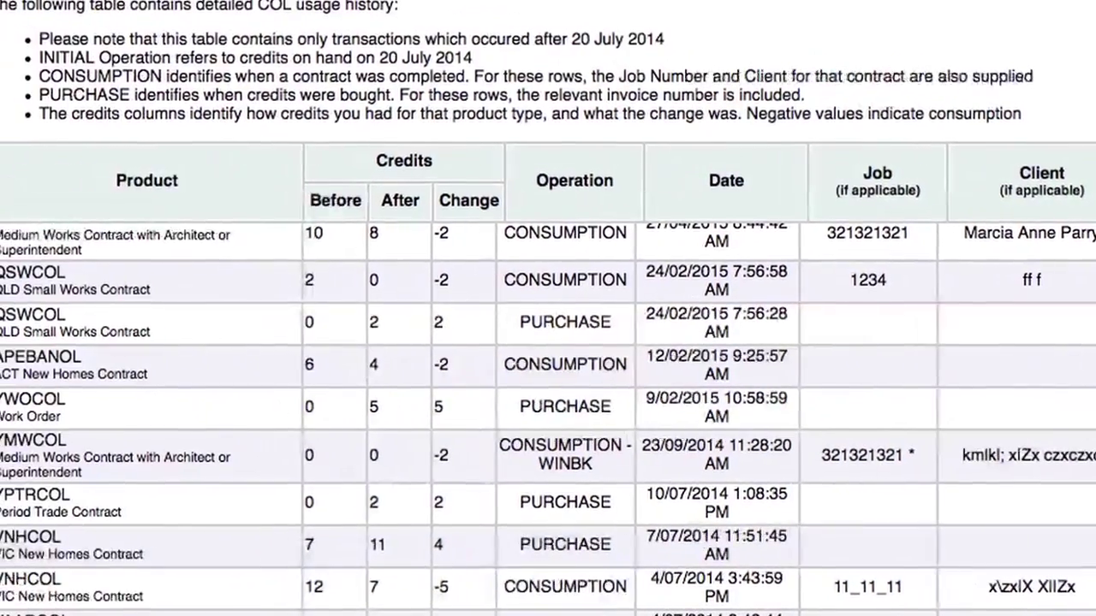
{"action": "scroll", "coordinate": [548, 385], "scroll_direction": "up", "scroll_amount": 1}
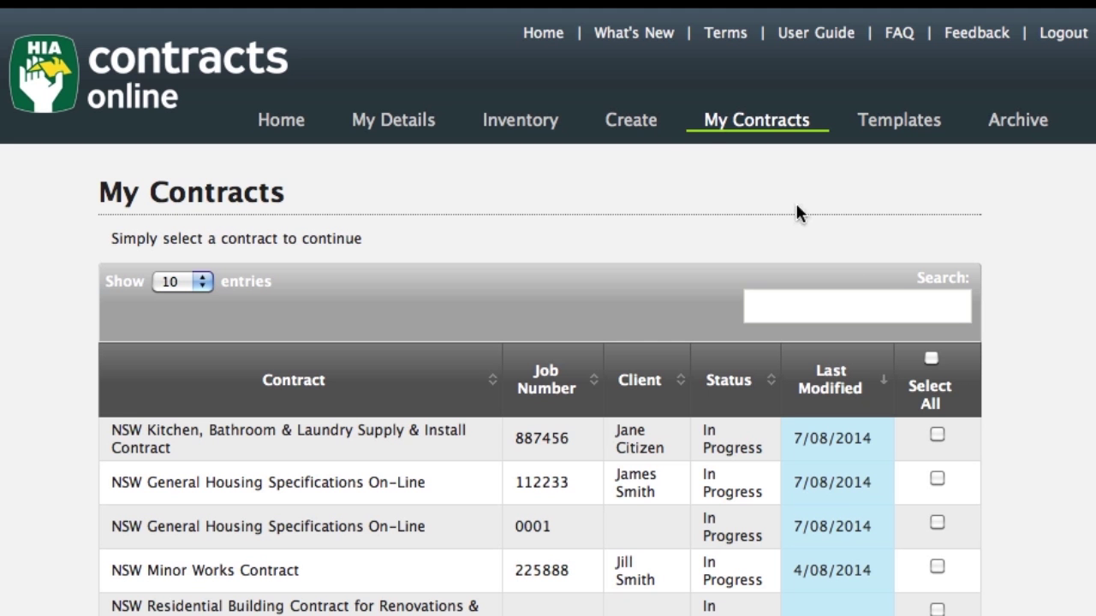
On the Create page, browse the NT, QLD and NSW categories and open the NSW Renovations & Additions contract details.
{"action": "left_click", "coordinate": [627, 124]}
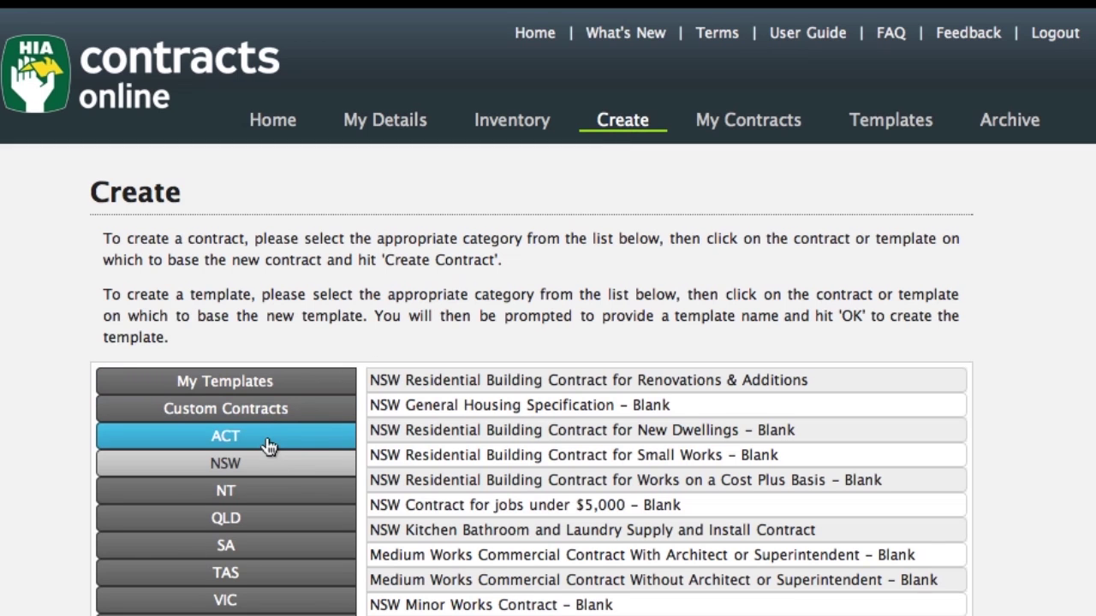
{"action": "left_click", "coordinate": [245, 493]}
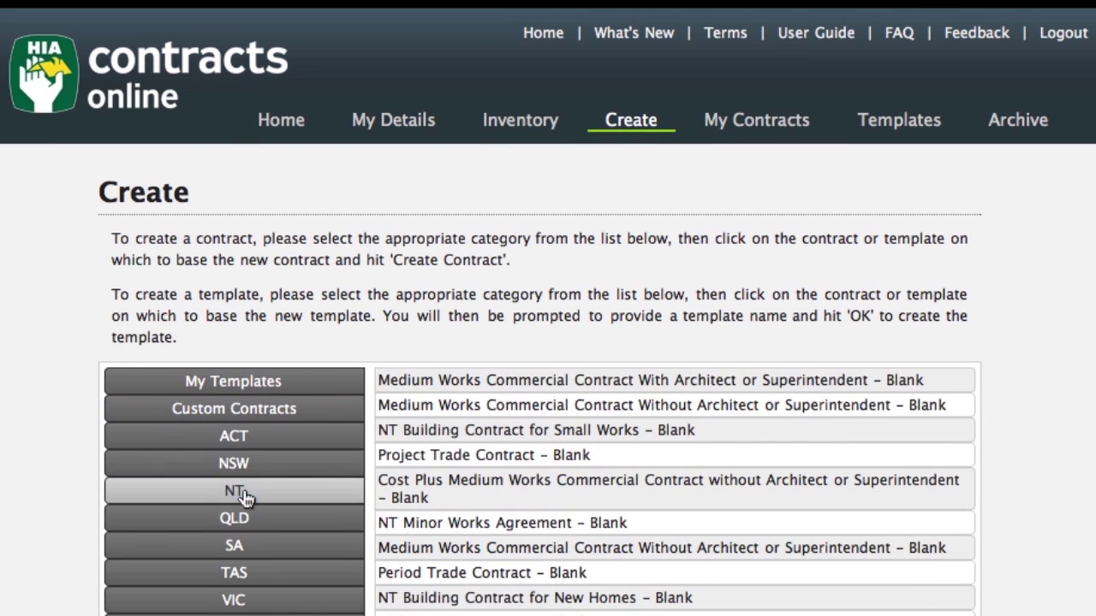
{"action": "left_click", "coordinate": [244, 519]}
{"action": "left_click", "coordinate": [232, 465]}
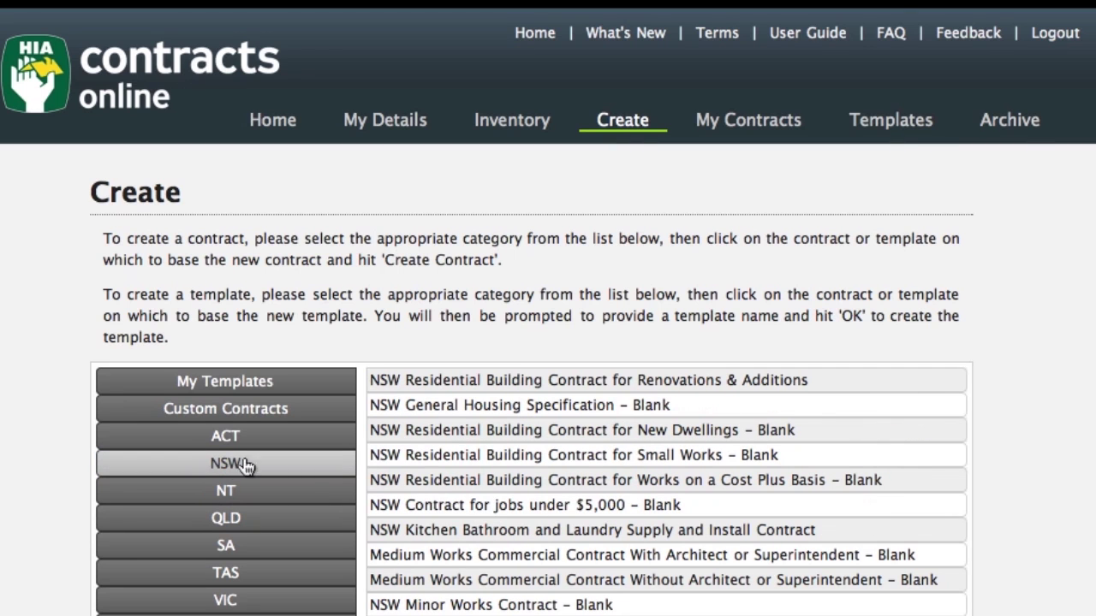
{"action": "left_click", "coordinate": [571, 382]}
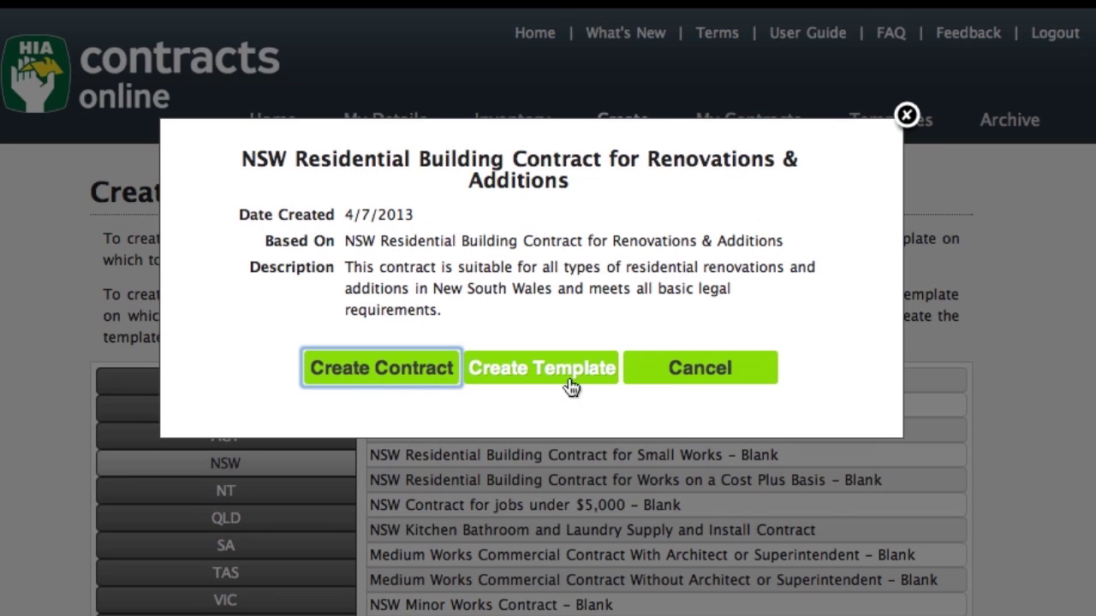
Create a Renovations & Additions contract, browse sections 05–08 and 01 Job Number, then save and exit.
{"action": "left_click", "coordinate": [374, 369]}
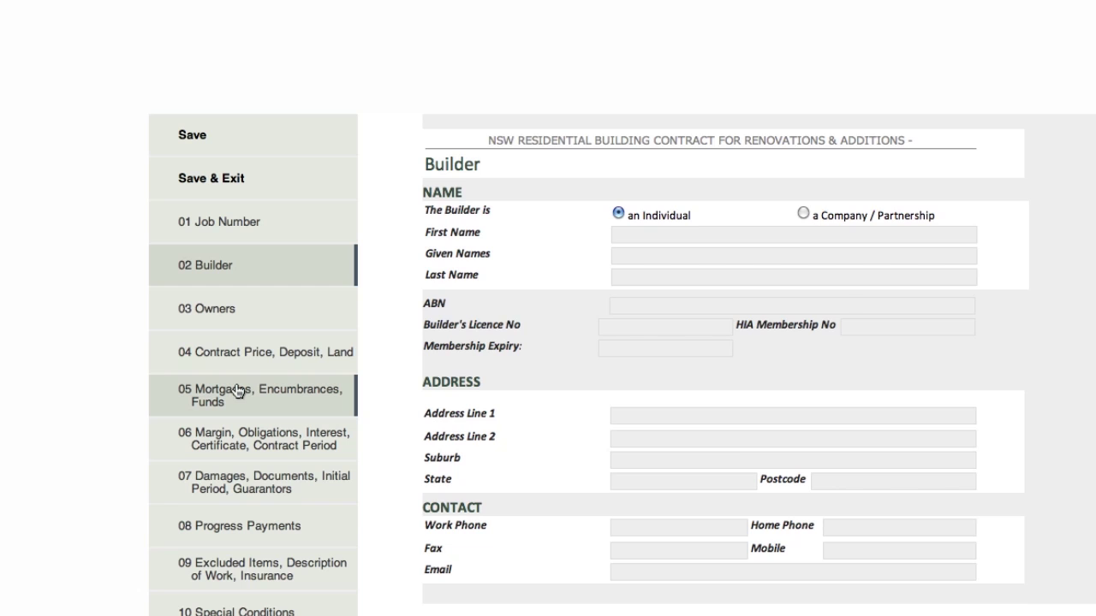
{"action": "left_click", "coordinate": [239, 411]}
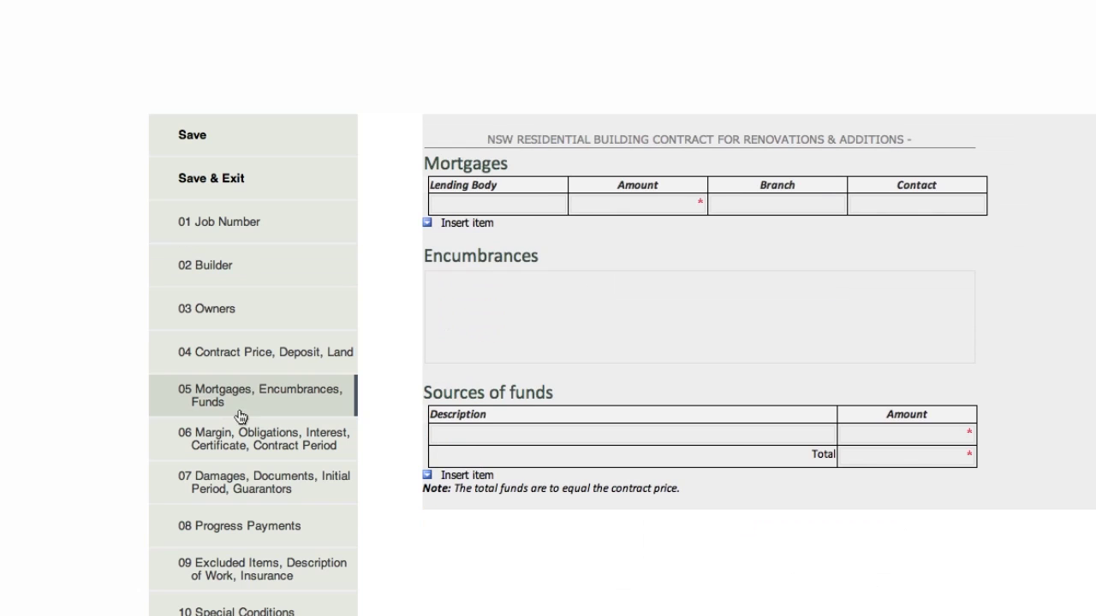
{"action": "left_click", "coordinate": [244, 439]}
{"action": "left_click", "coordinate": [239, 478]}
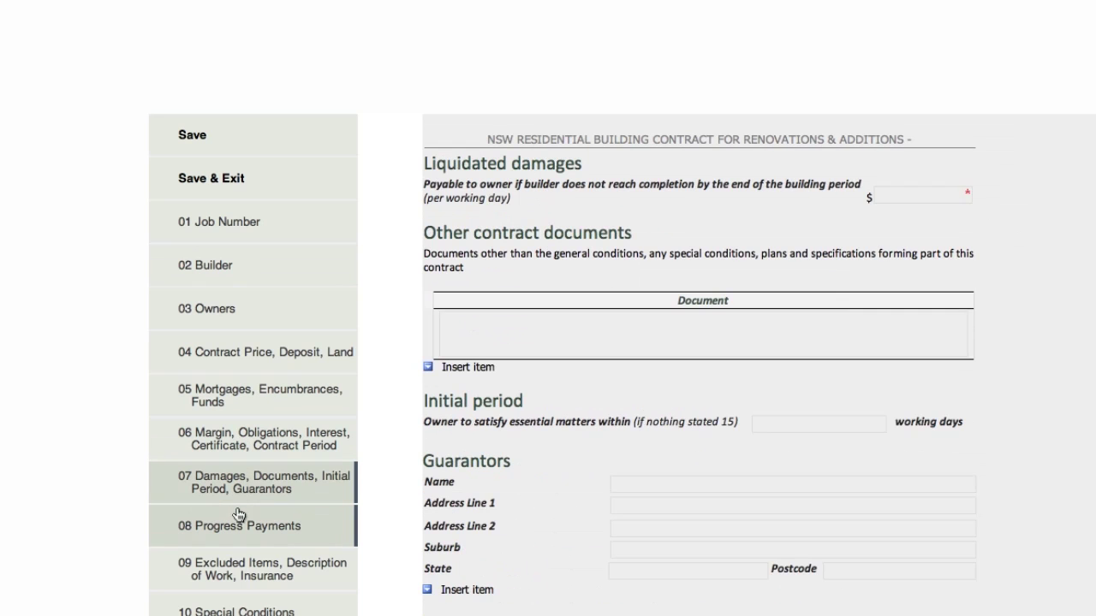
{"action": "left_click", "coordinate": [233, 524]}
{"action": "left_click", "coordinate": [285, 214]}
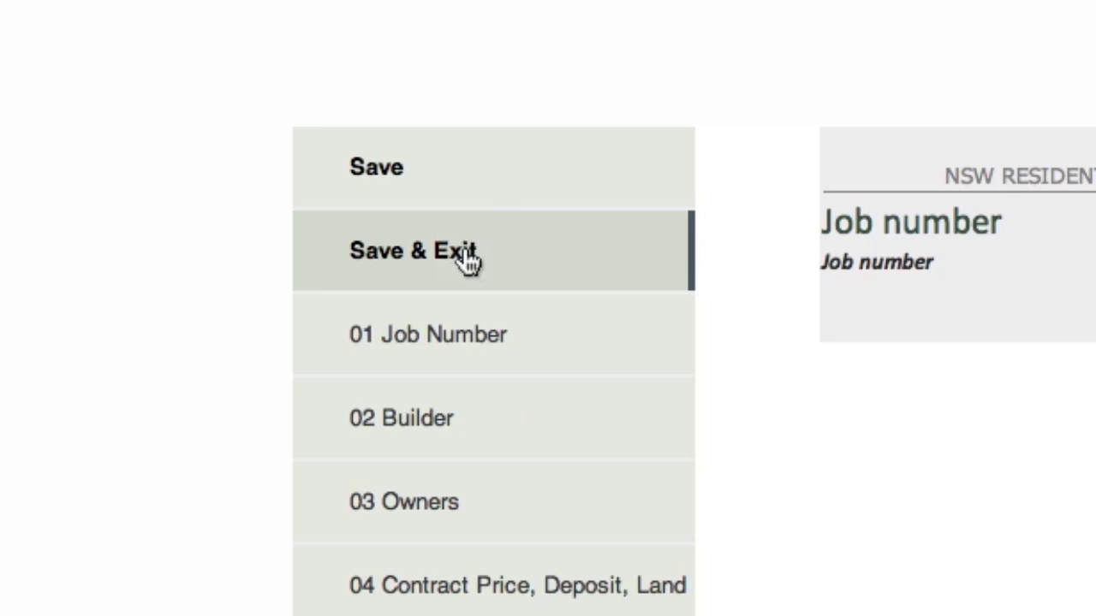
{"action": "left_click", "coordinate": [469, 257]}
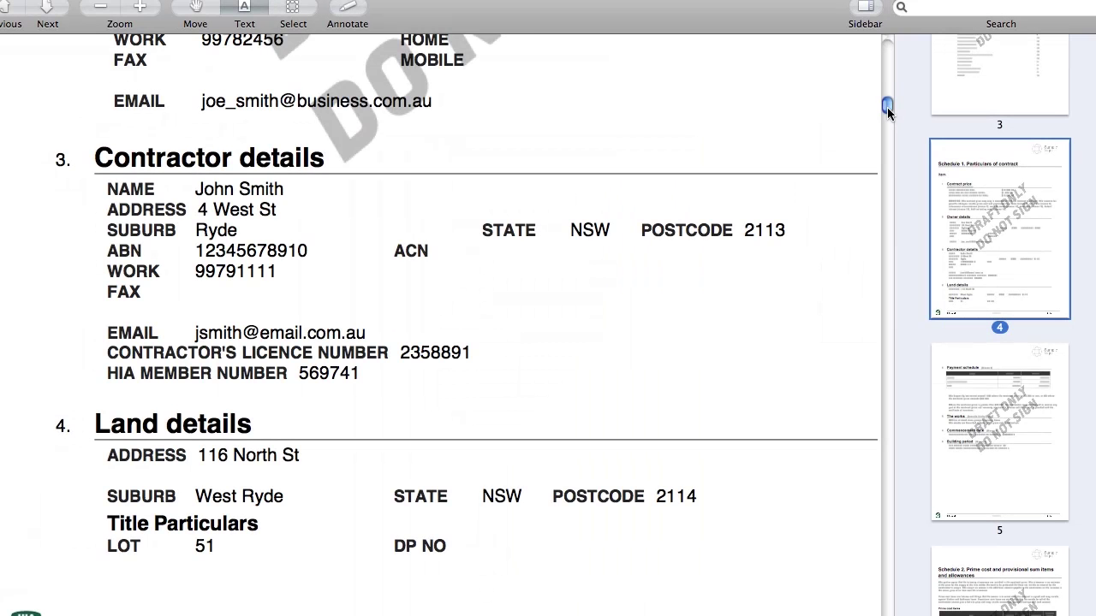
{"action": "scroll", "coordinate": [887, 107], "scroll_direction": "up", "scroll_amount": 2}
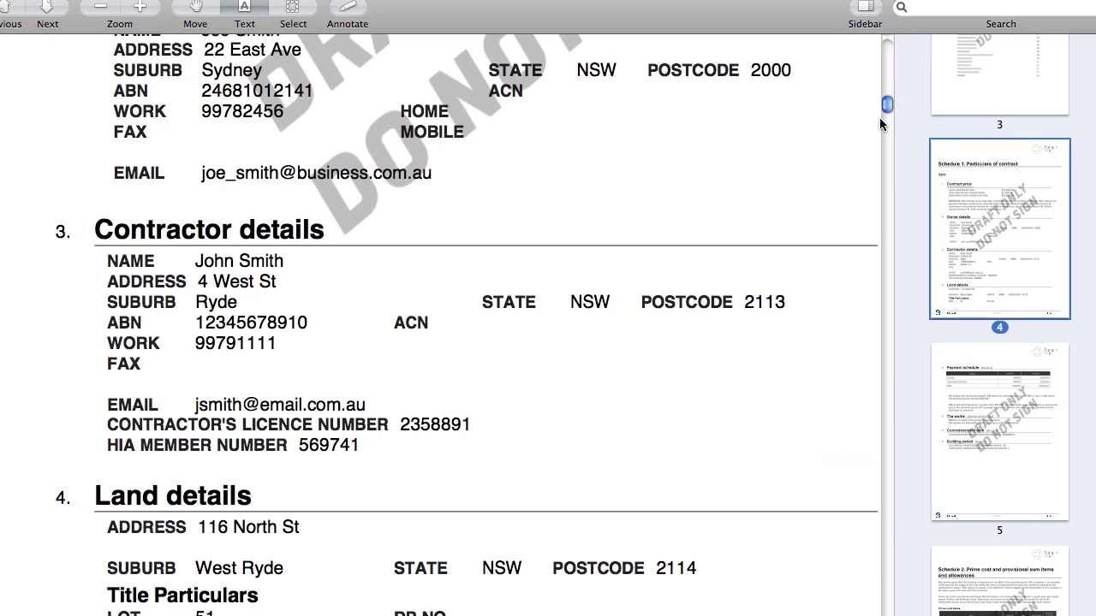
{"action": "scroll", "coordinate": [886, 105], "scroll_direction": "up", "scroll_amount": 10}
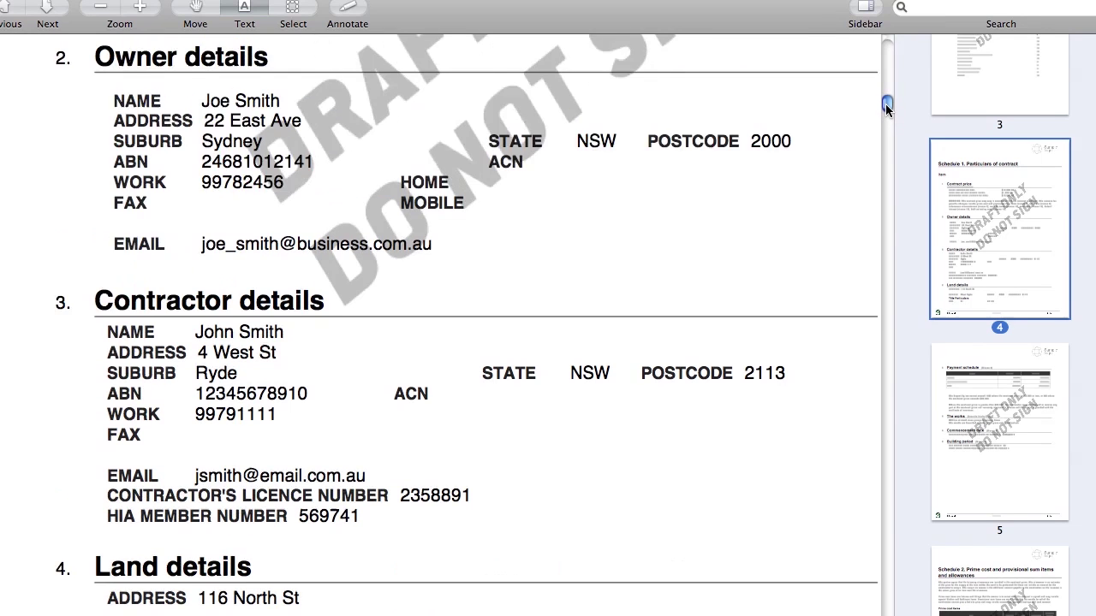
{"action": "left_click_drag", "start_coordinate": [887, 101], "coordinate": [888, 107]}
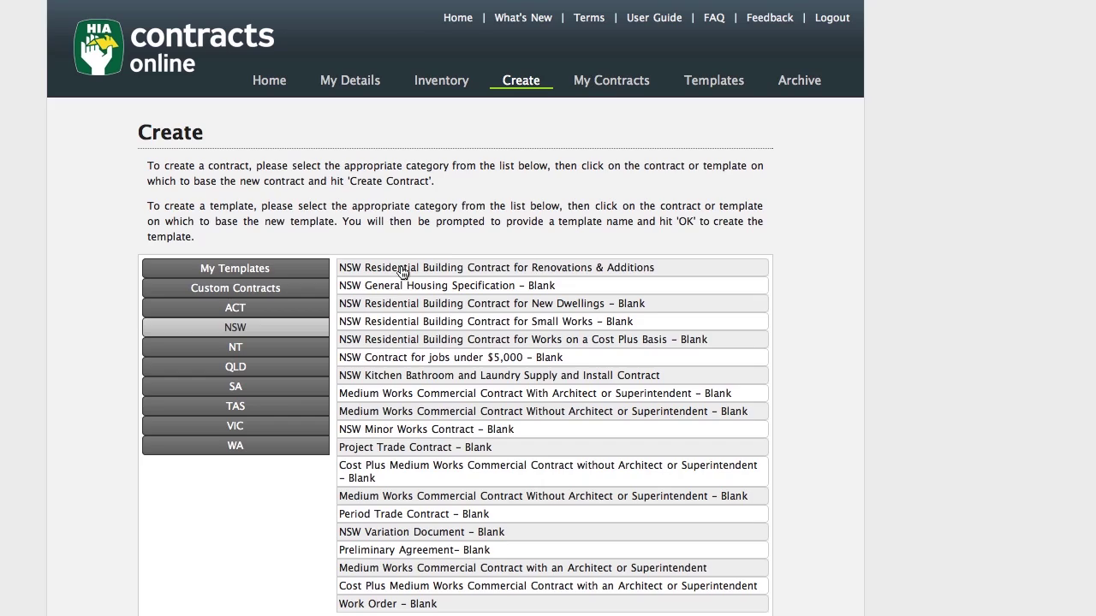
Save a new template from the Renovations & Additions contract, then open Template August in My Templates.
{"action": "left_click", "coordinate": [399, 272]}
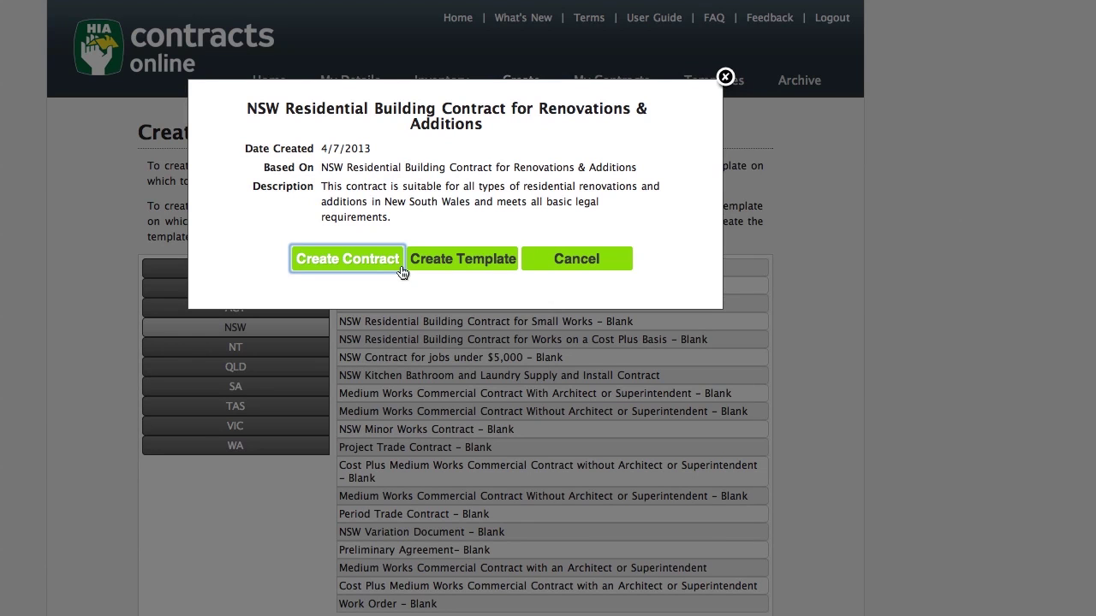
{"action": "left_click", "coordinate": [468, 261]}
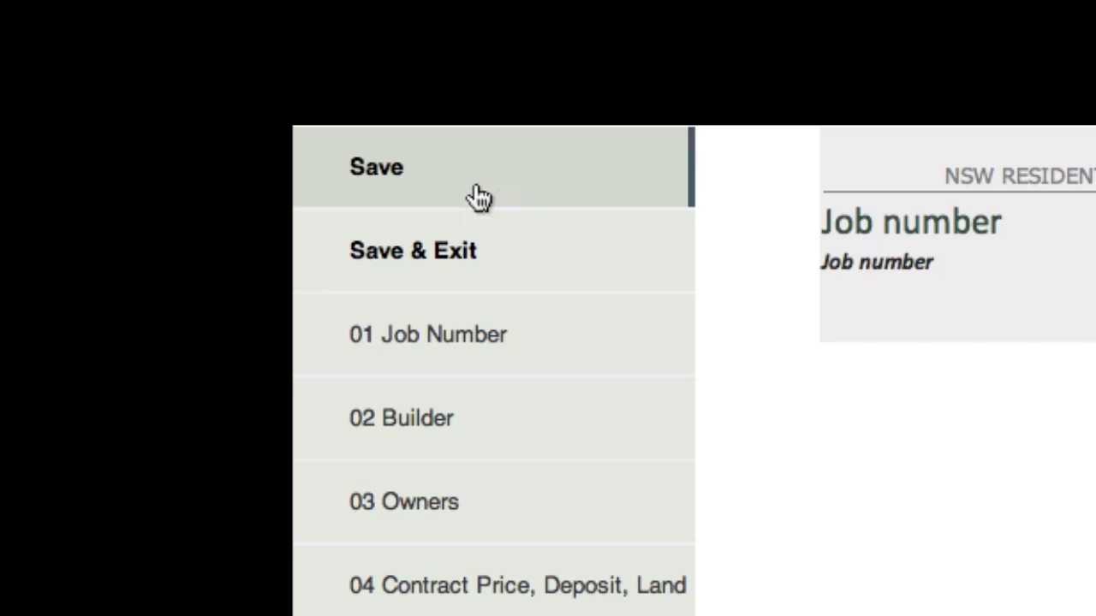
{"action": "left_click", "coordinate": [469, 250]}
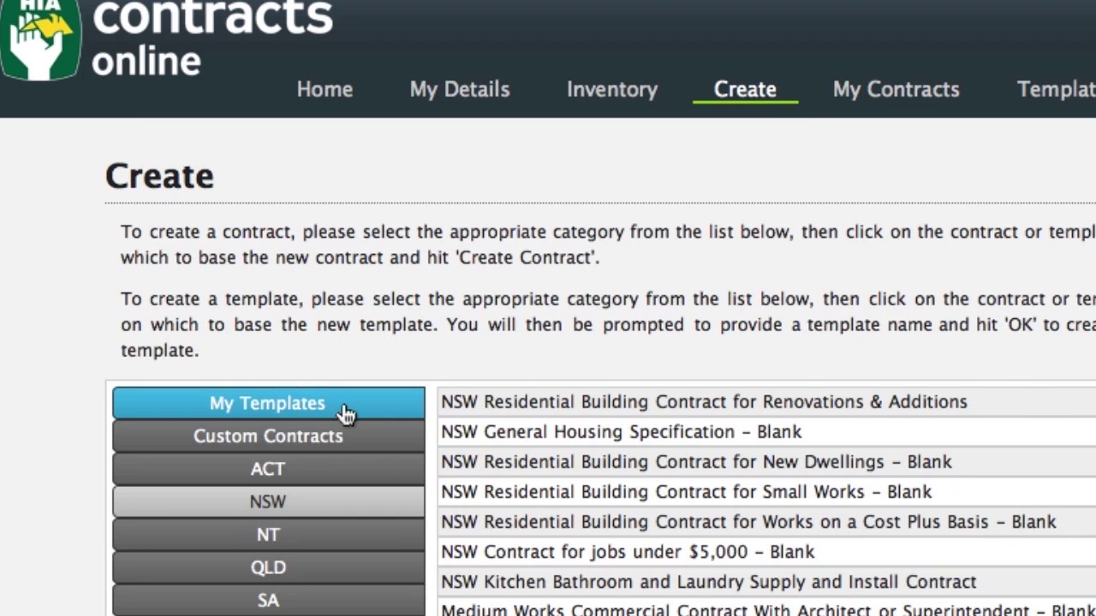
{"action": "left_click", "coordinate": [345, 414]}
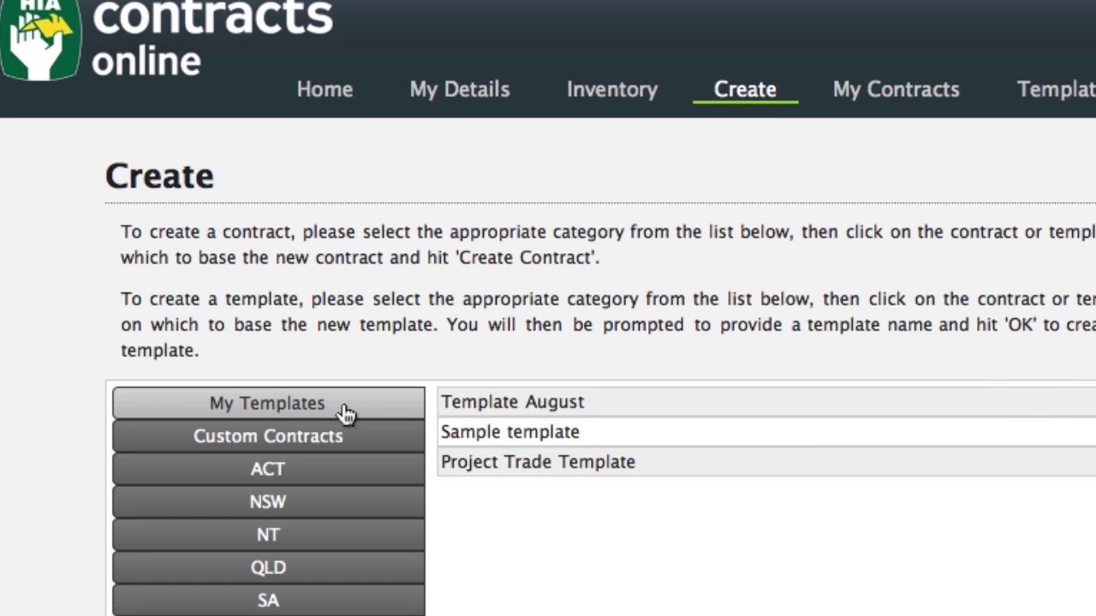
{"action": "left_click", "coordinate": [607, 415]}
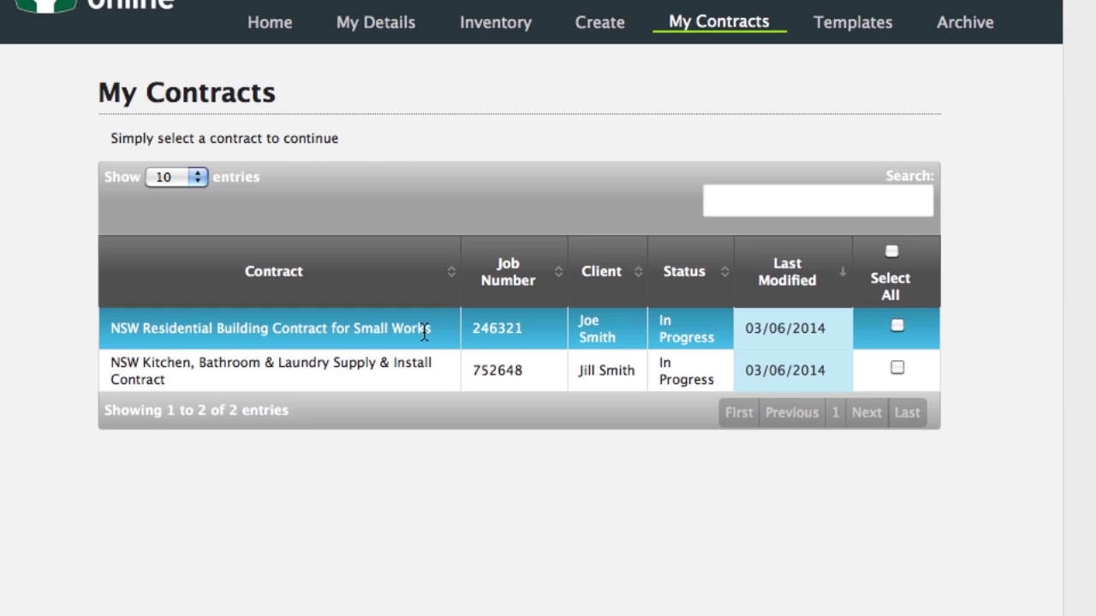
Generate and download a draft PDF preview of the NSW Small Works contract.
{"action": "left_click", "coordinate": [425, 336]}
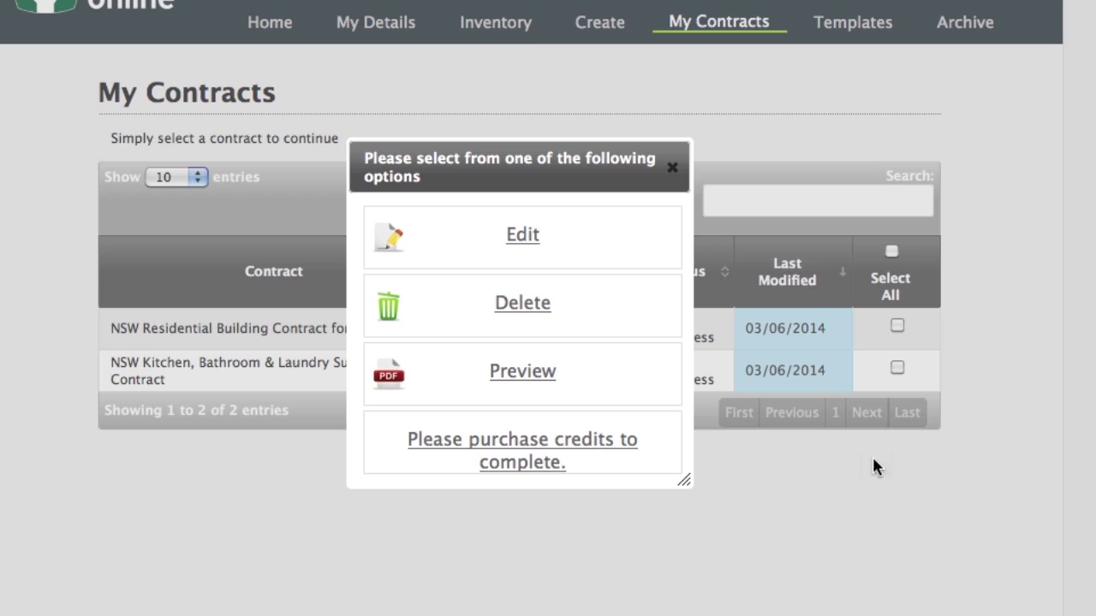
{"action": "left_click", "coordinate": [542, 382]}
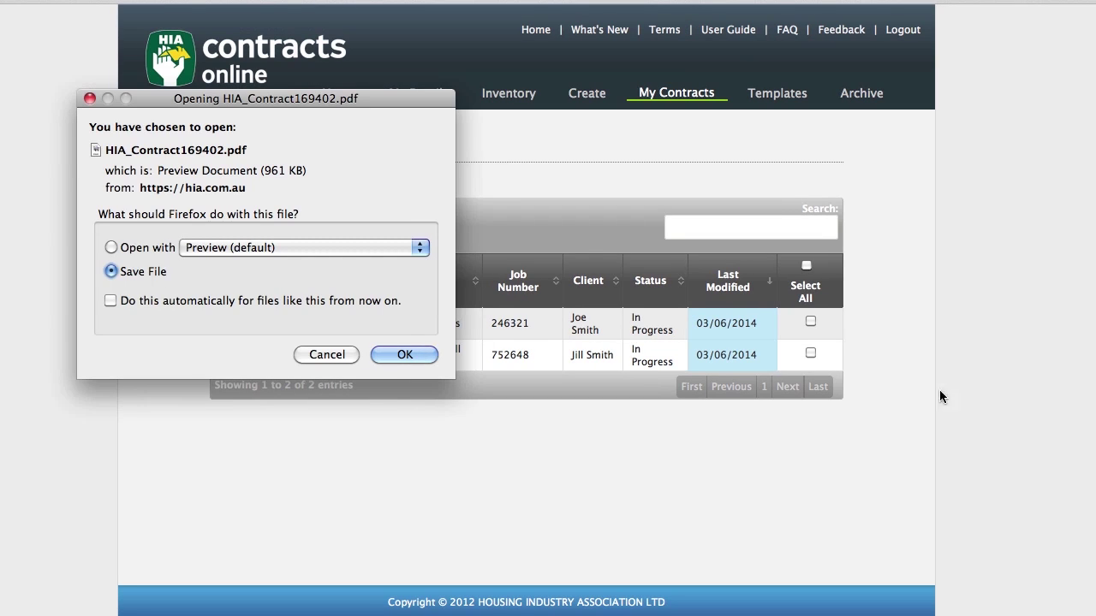
{"action": "left_click", "coordinate": [423, 357]}
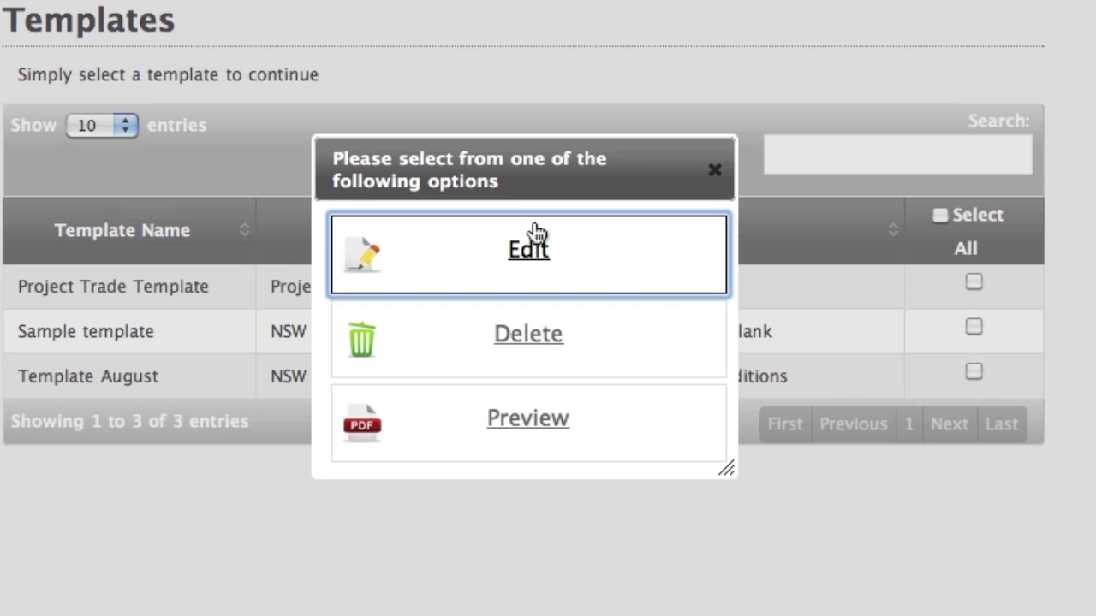
Edit a saved template, review its Excluded Items and Special Conditions sections, then save and exit.
{"action": "left_click", "coordinate": [533, 236]}
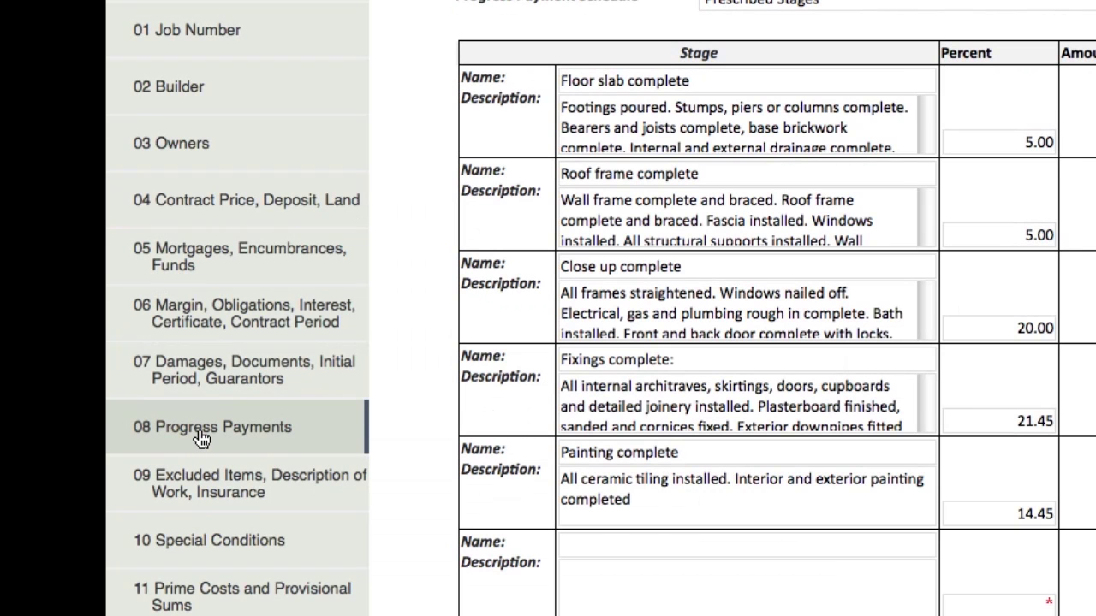
{"action": "left_click", "coordinate": [220, 501]}
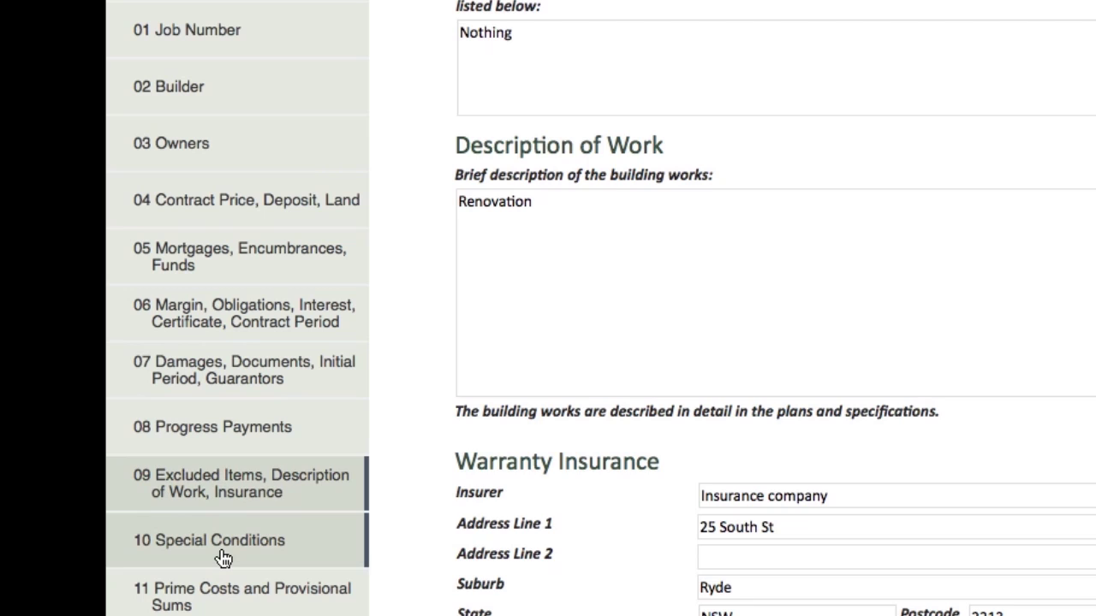
{"action": "left_click", "coordinate": [222, 557]}
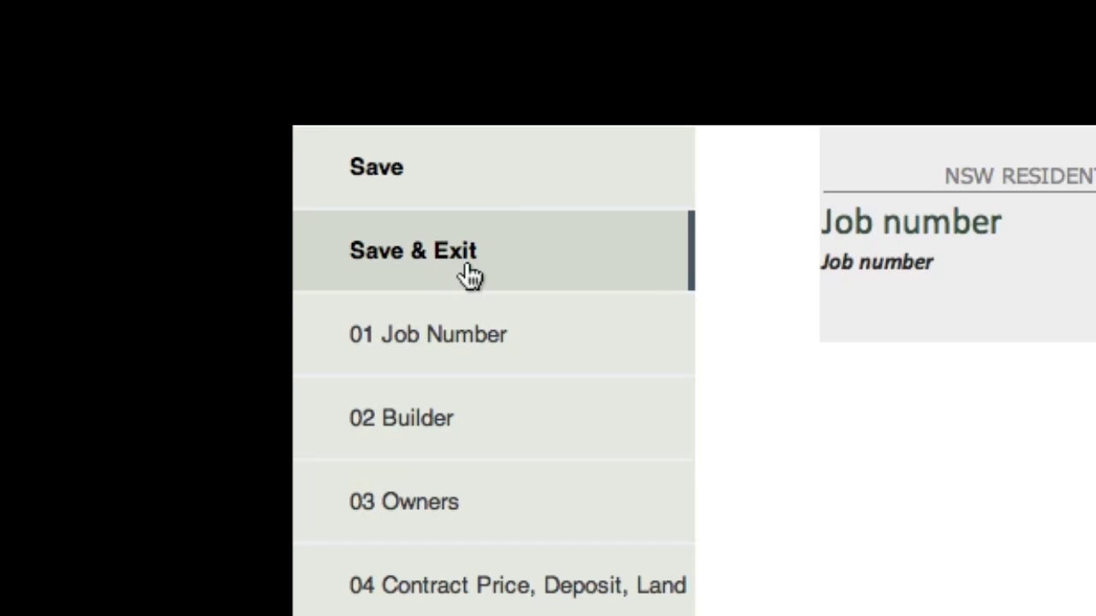
{"action": "left_click", "coordinate": [470, 276]}
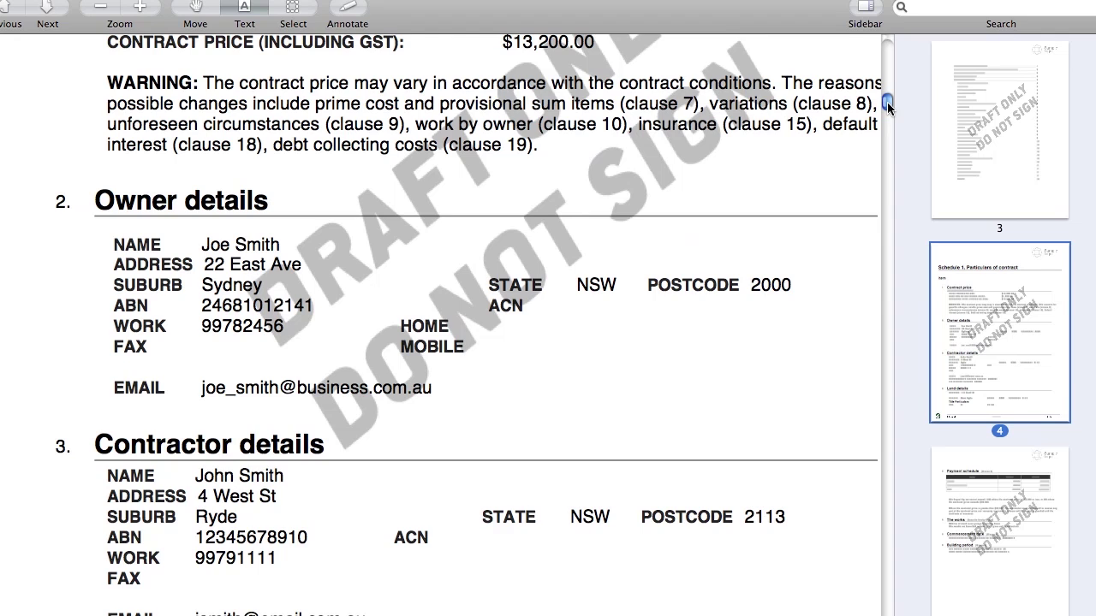
Scroll through the draft PDF's owner, contractor and land details in Preview.
{"action": "left_click_drag", "start_coordinate": [887, 103], "coordinate": [889, 108]}
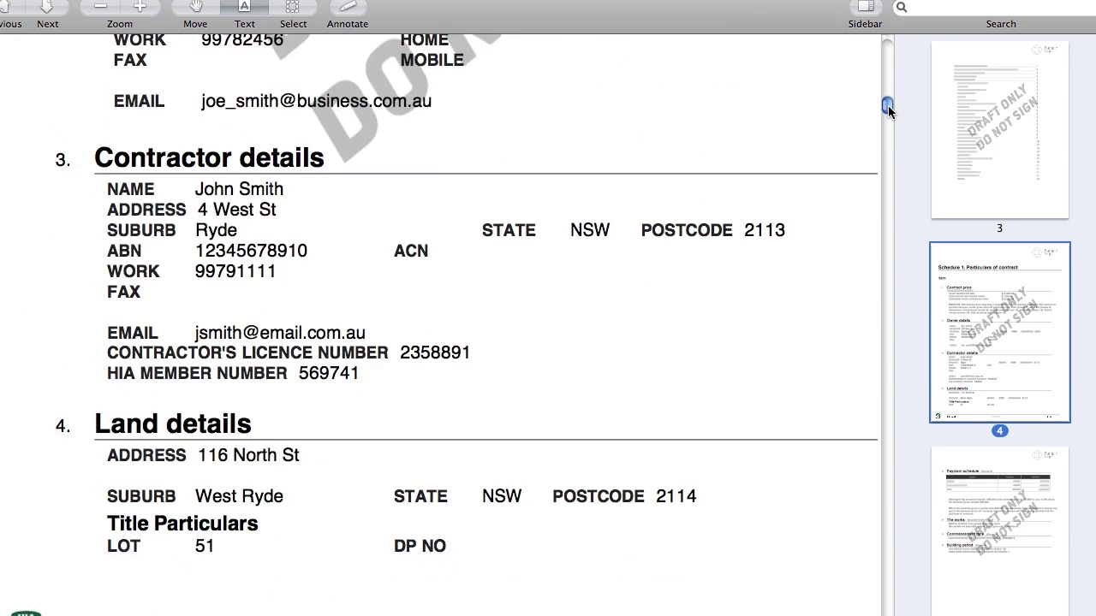
{"action": "scroll", "coordinate": [887, 107], "scroll_direction": "down", "scroll_amount": 10}
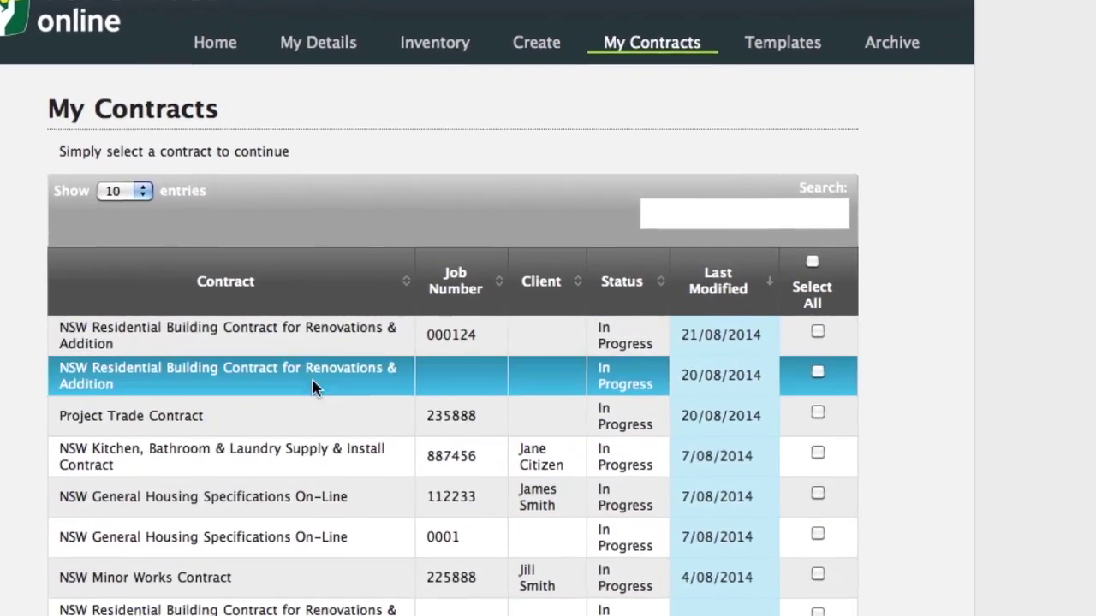
Start completing the renovations contract, keeping the Lender Copy requested.
{"action": "left_click", "coordinate": [314, 345]}
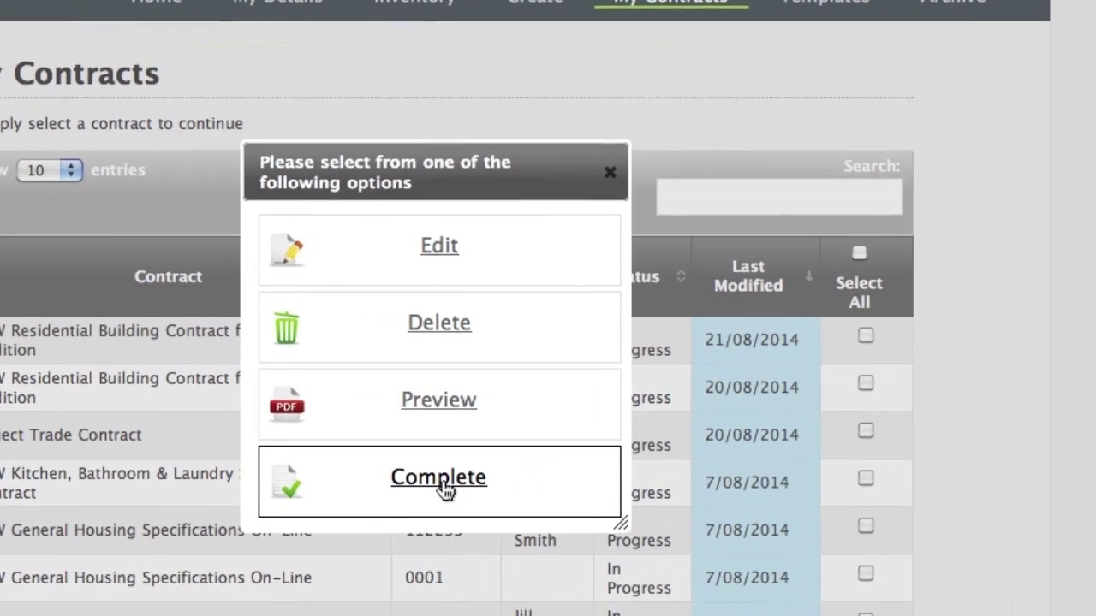
{"action": "left_click", "coordinate": [441, 484]}
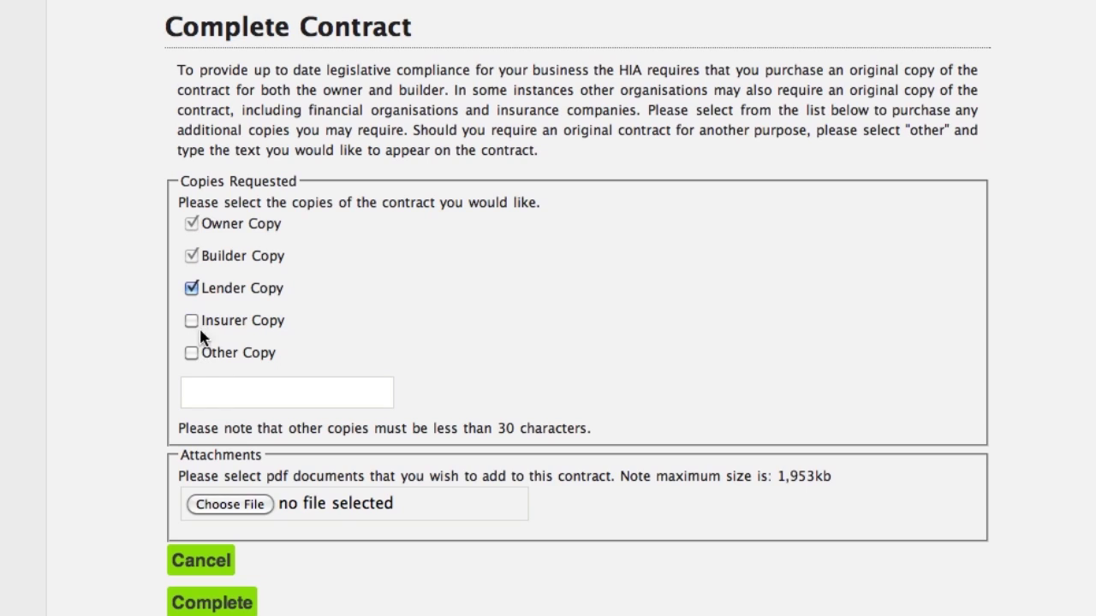
{"action": "left_click", "coordinate": [192, 289]}
{"action": "left_click", "coordinate": [194, 288]}
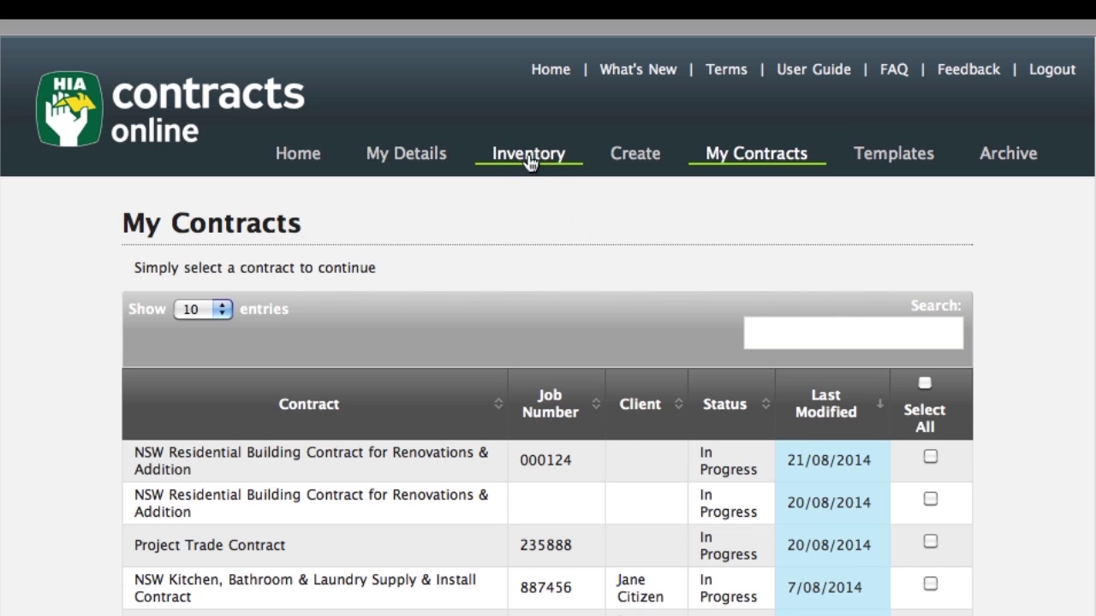
Check the available contract credits on the Inventory tab and begin attaching a PDF.
{"action": "left_click", "coordinate": [529, 161]}
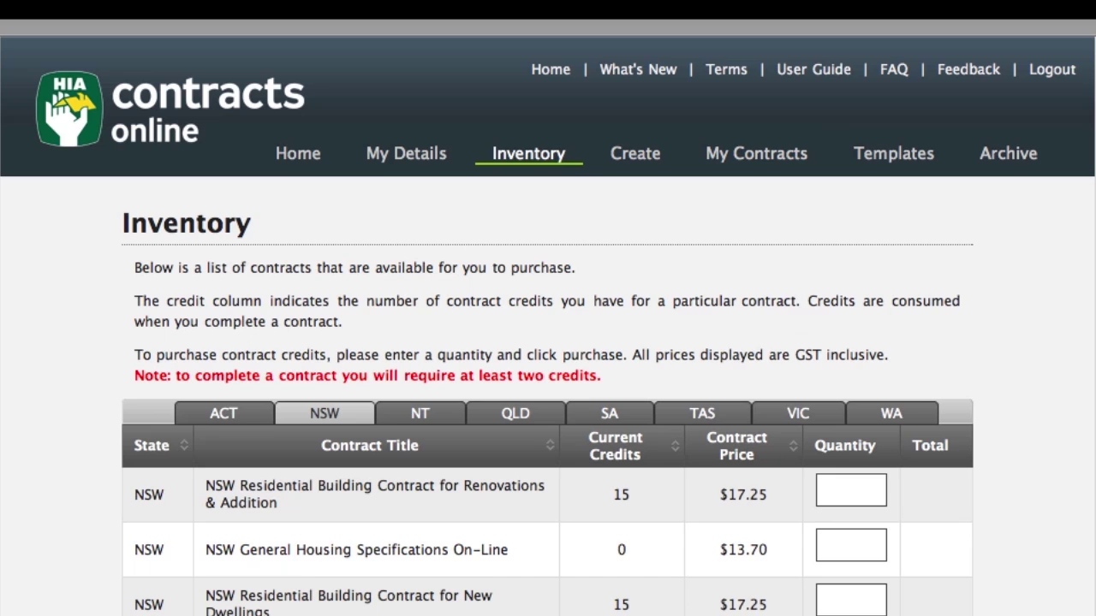
{"action": "scroll", "coordinate": [548, 343], "scroll_direction": "down", "scroll_amount": 5}
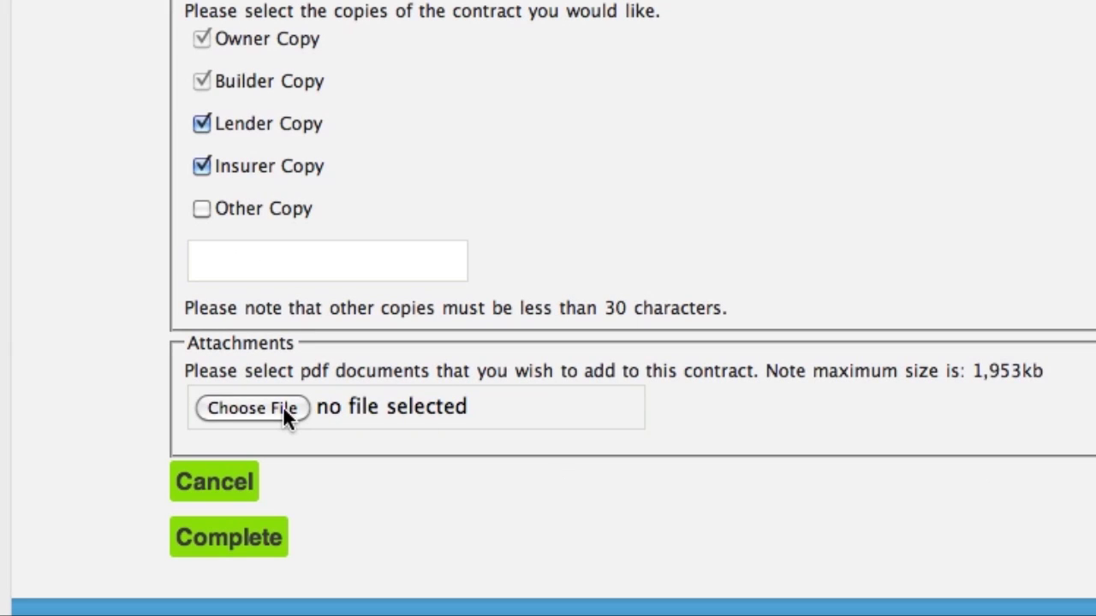
{"action": "left_click", "coordinate": [283, 406]}
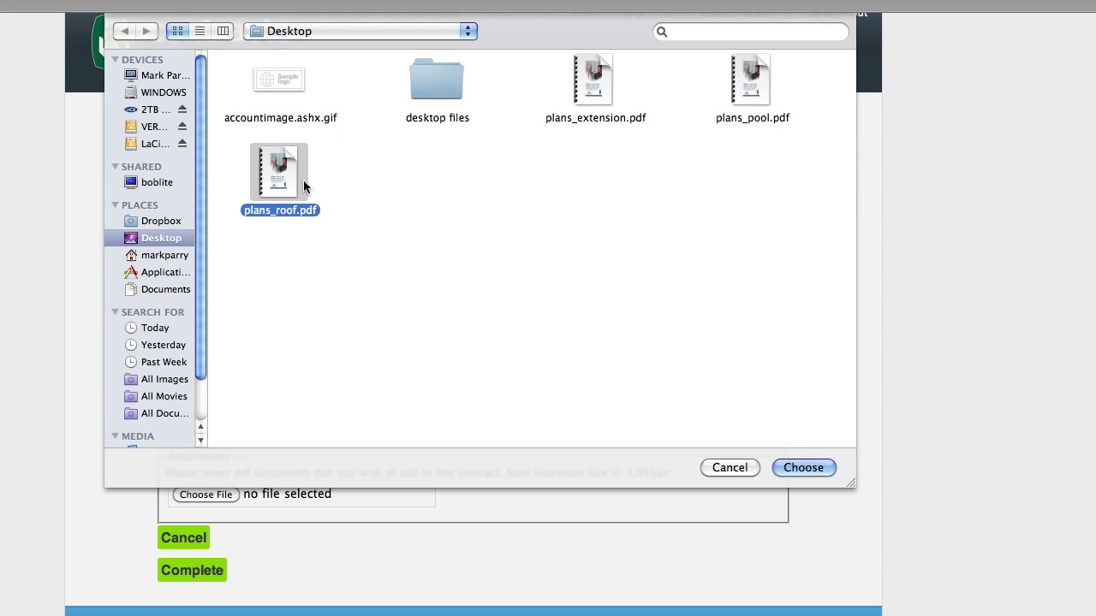
Attach plans_roof.pdf, complete the contract, and save its completed PDF.
{"action": "left_click", "coordinate": [789, 467]}
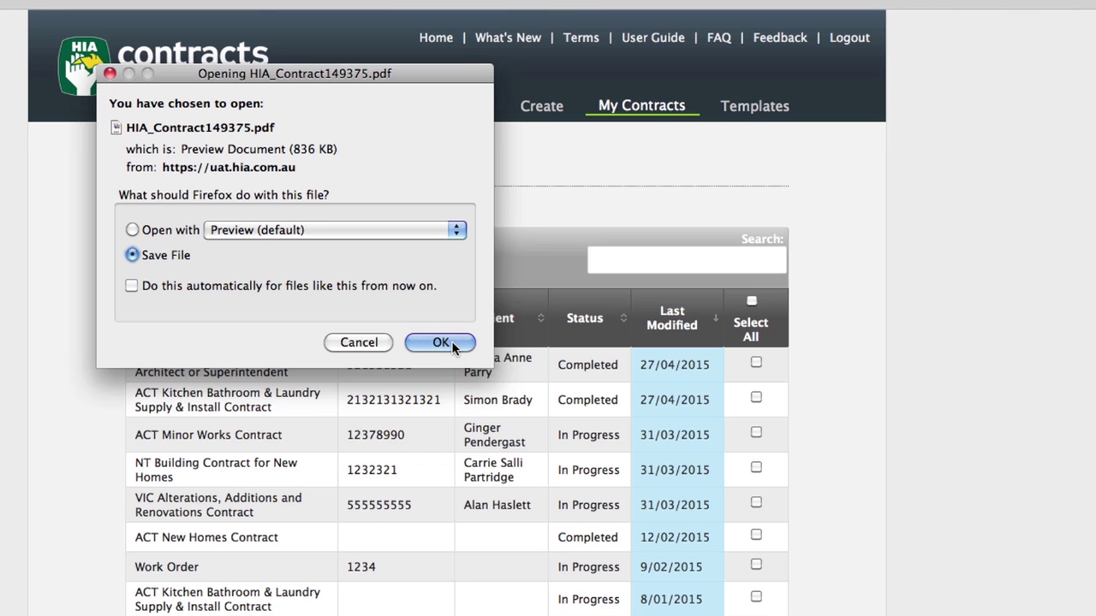
{"action": "left_click", "coordinate": [452, 341]}
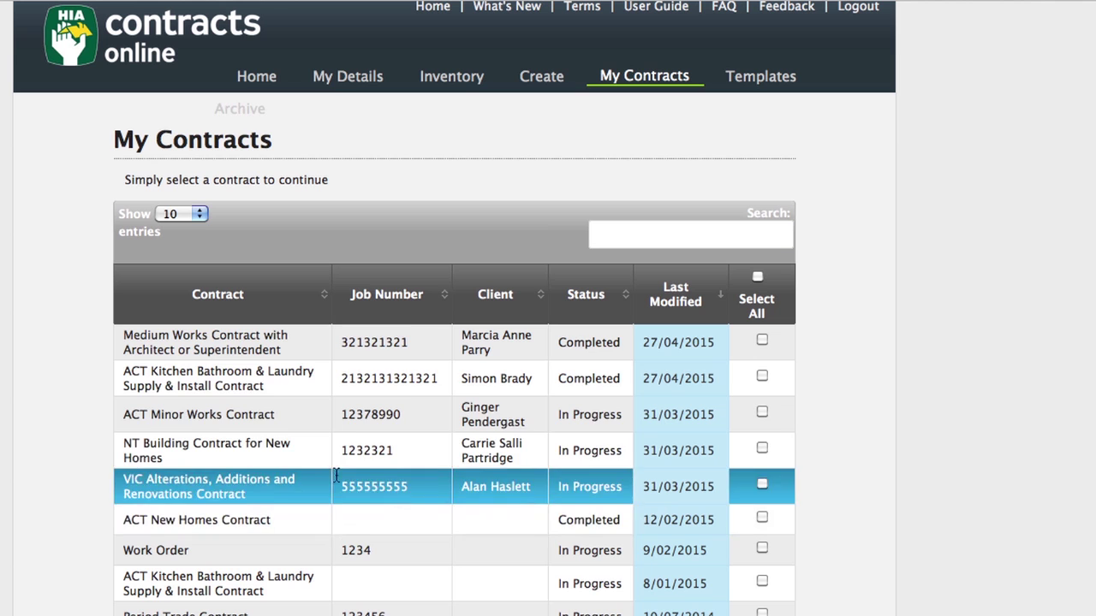
View the completed Medium Works contract as a PDF, then reopen it for editing.
{"action": "left_click", "coordinate": [263, 340]}
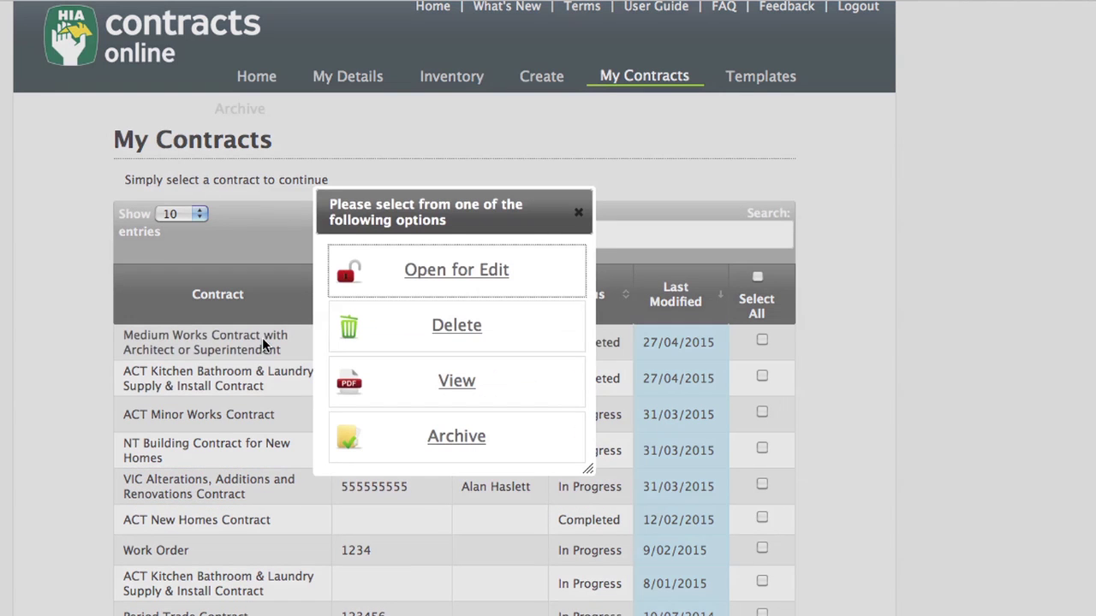
{"action": "left_click", "coordinate": [457, 384]}
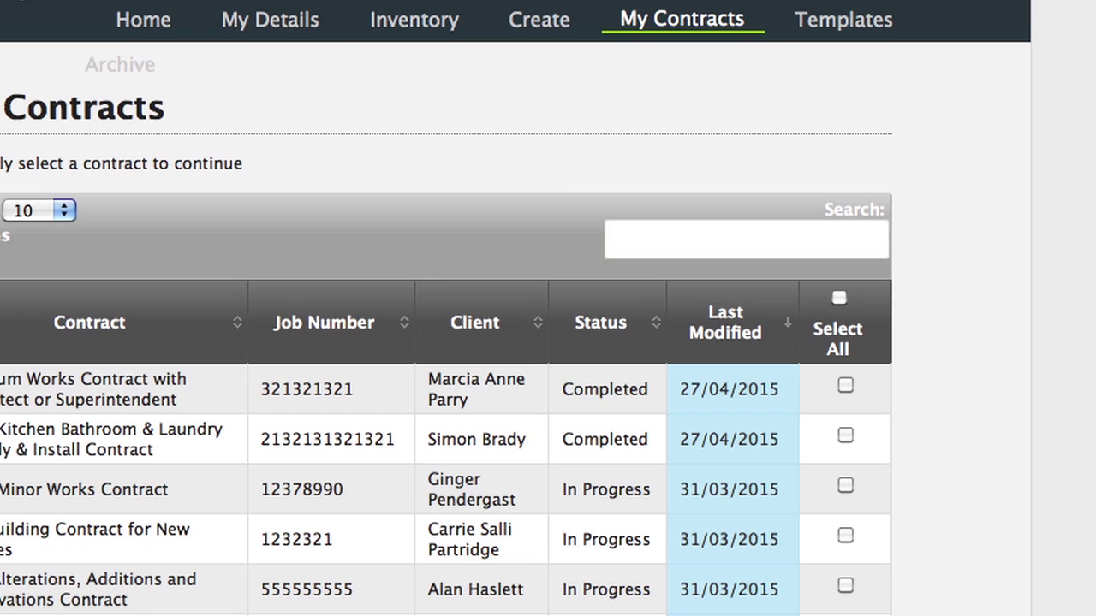
{"action": "left_click", "coordinate": [150, 378]}
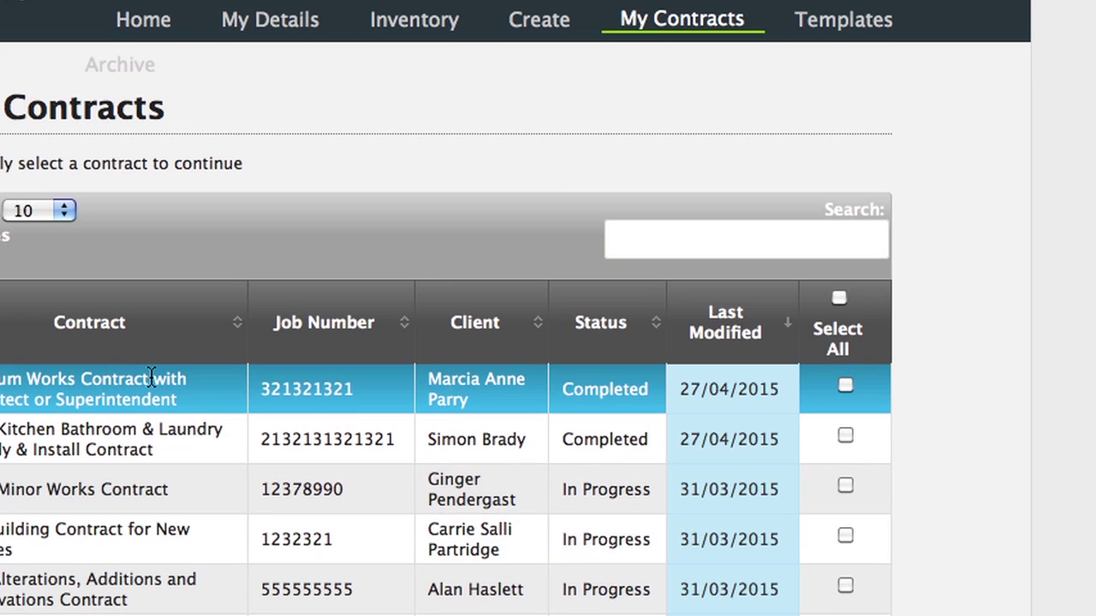
{"action": "left_click", "coordinate": [150, 377]}
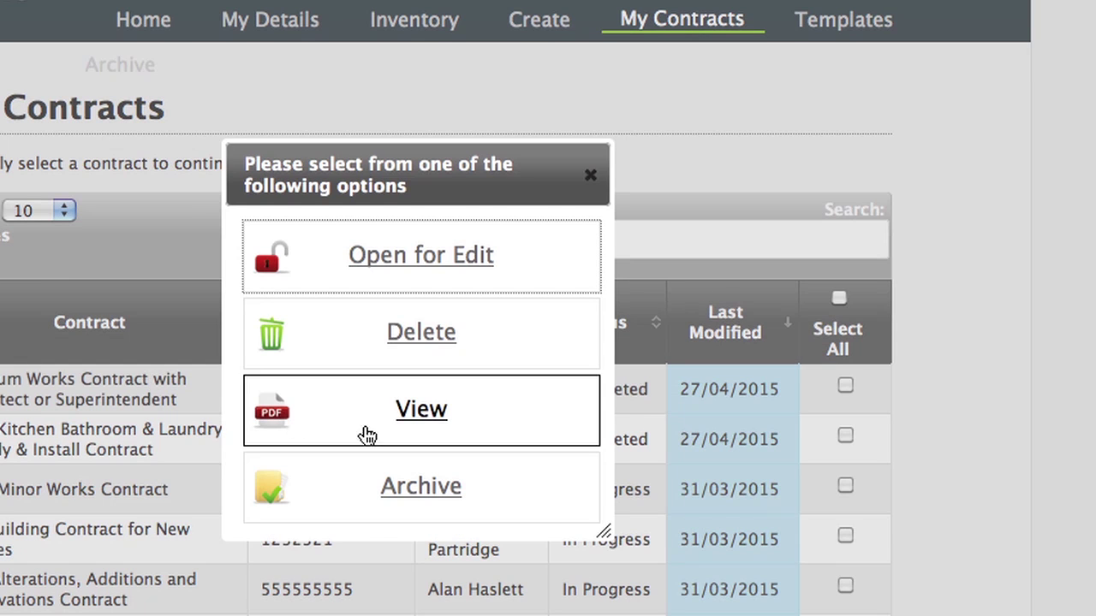
{"action": "left_click", "coordinate": [476, 257]}
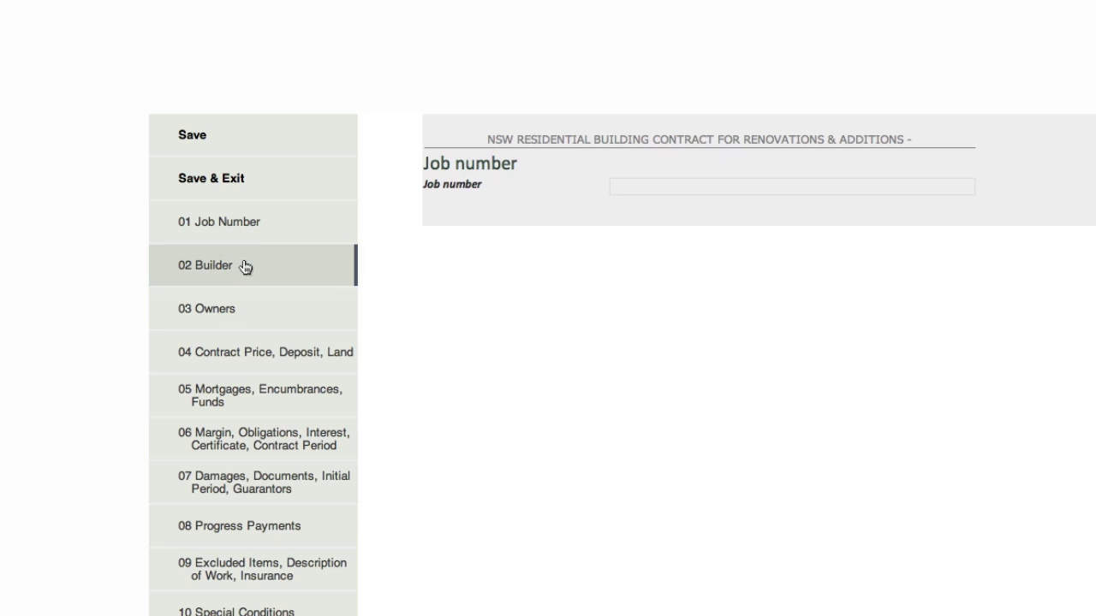
Step through contract sections 02 Builder, 05, 06, 07, 08 and 09 Excluded Items.
{"action": "left_click", "coordinate": [244, 267]}
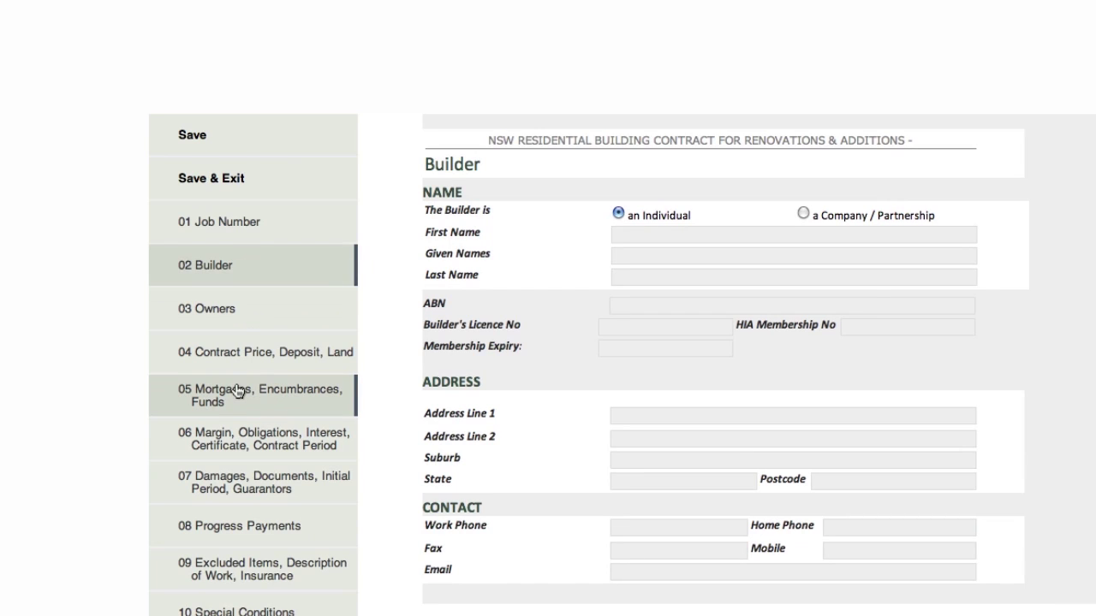
{"action": "left_click", "coordinate": [244, 389]}
{"action": "left_click", "coordinate": [243, 444]}
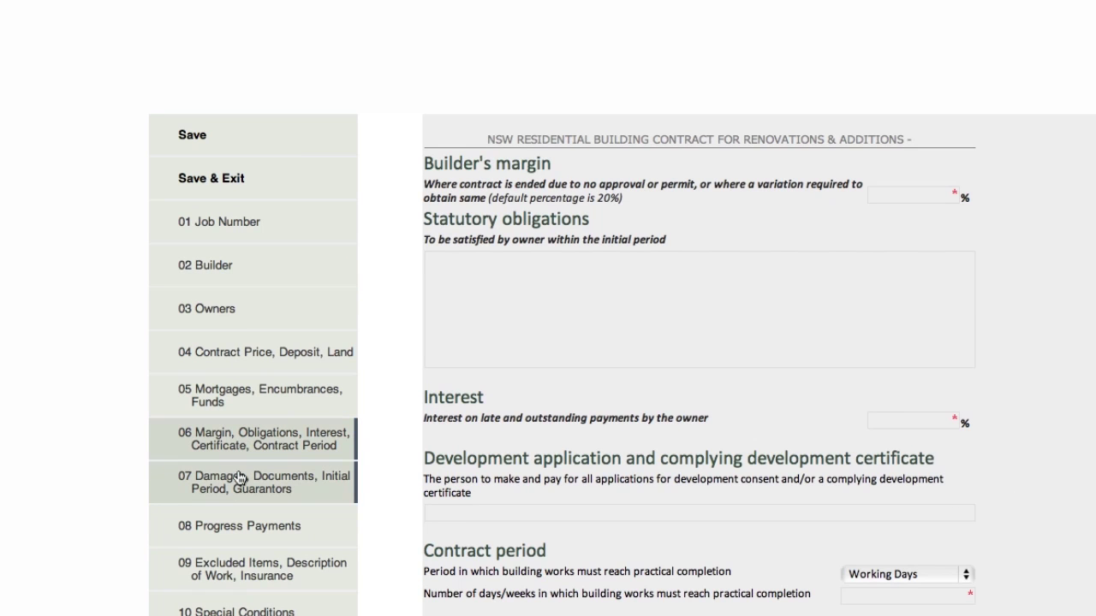
{"action": "left_click", "coordinate": [241, 478]}
{"action": "left_click", "coordinate": [251, 535]}
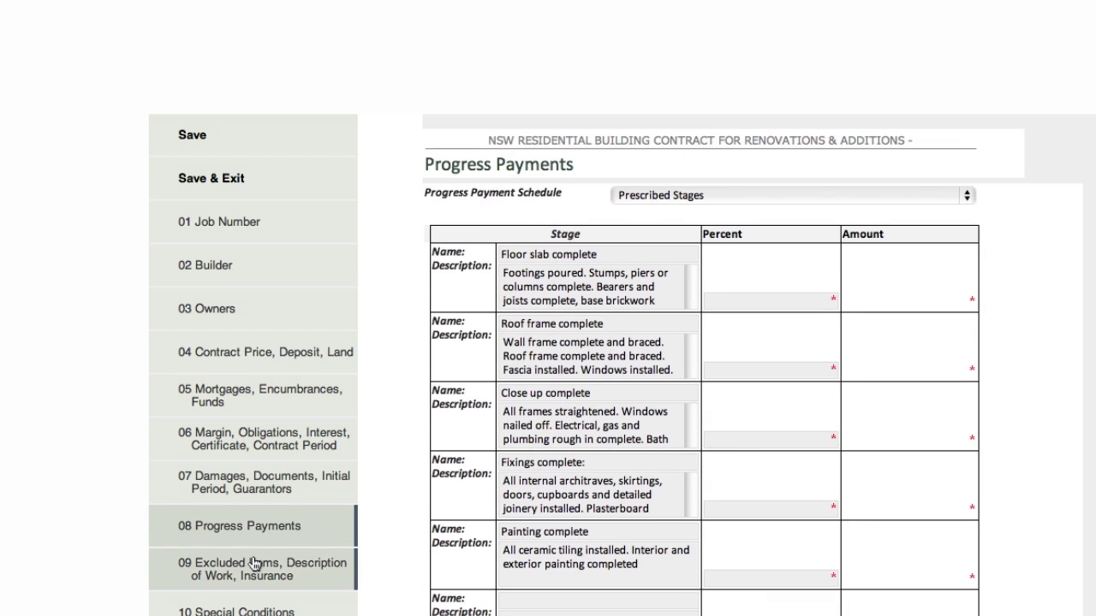
{"action": "left_click", "coordinate": [254, 563]}
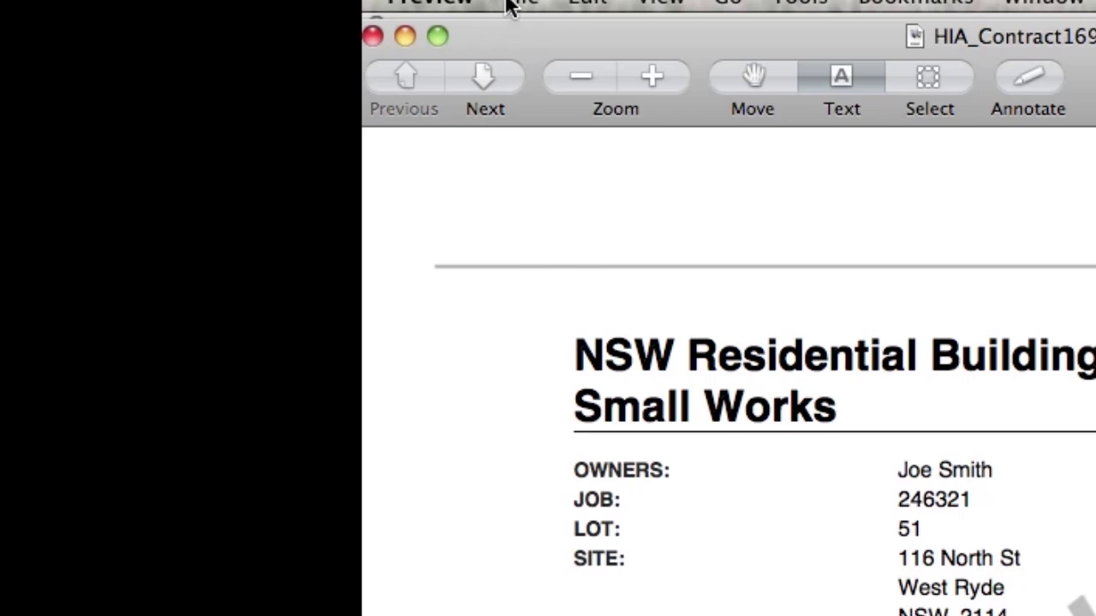
{"action": "left_click", "coordinate": [511, 6]}
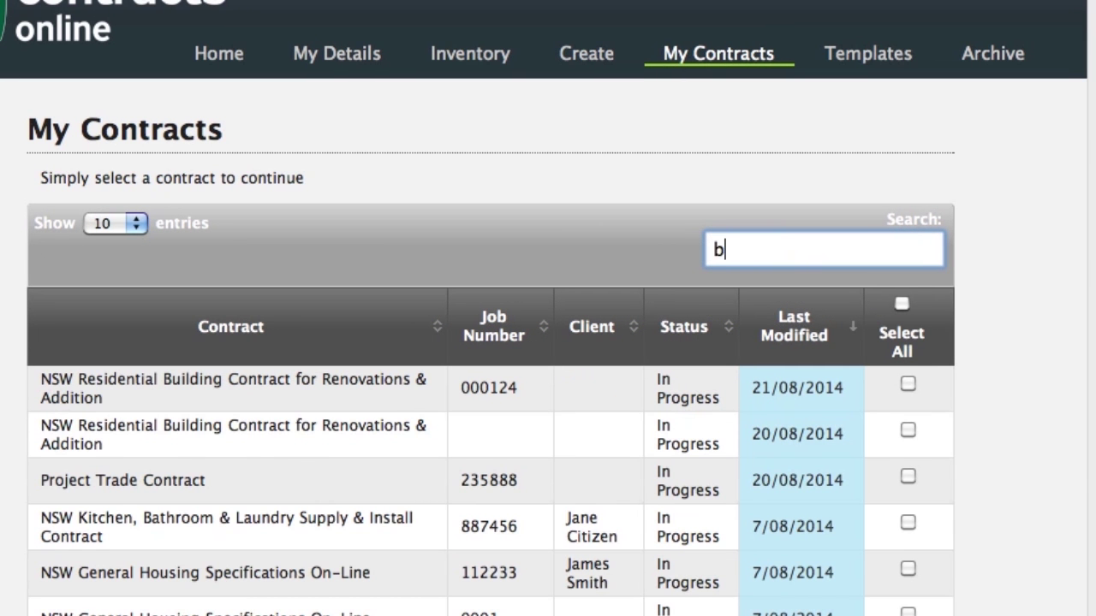
{"action": "type", "text": "at"}
{"action": "type", "text": "no"}
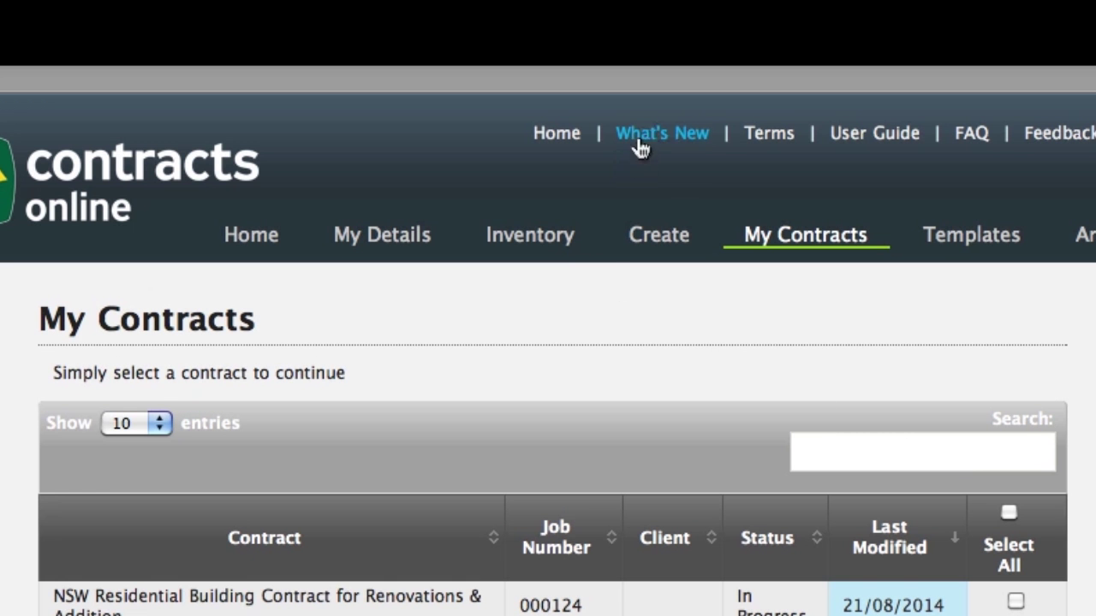
Open the What's New updates list of new VIC contracts and clause updates, and move it aside.
{"action": "left_click", "coordinate": [651, 139]}
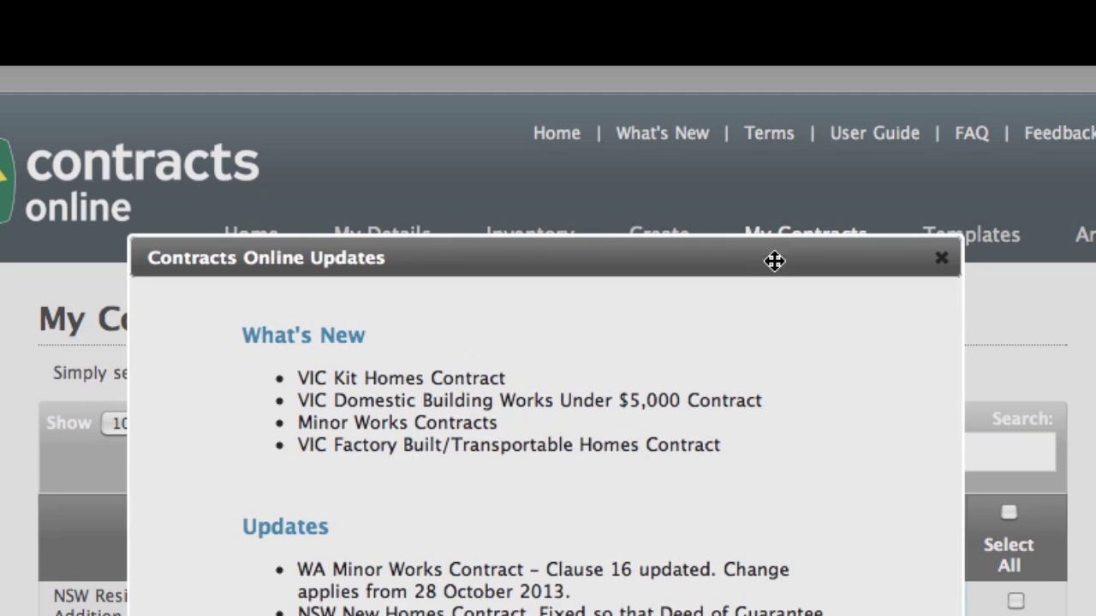
{"action": "left_click_drag", "start_coordinate": [776, 259], "coordinate": [699, 238]}
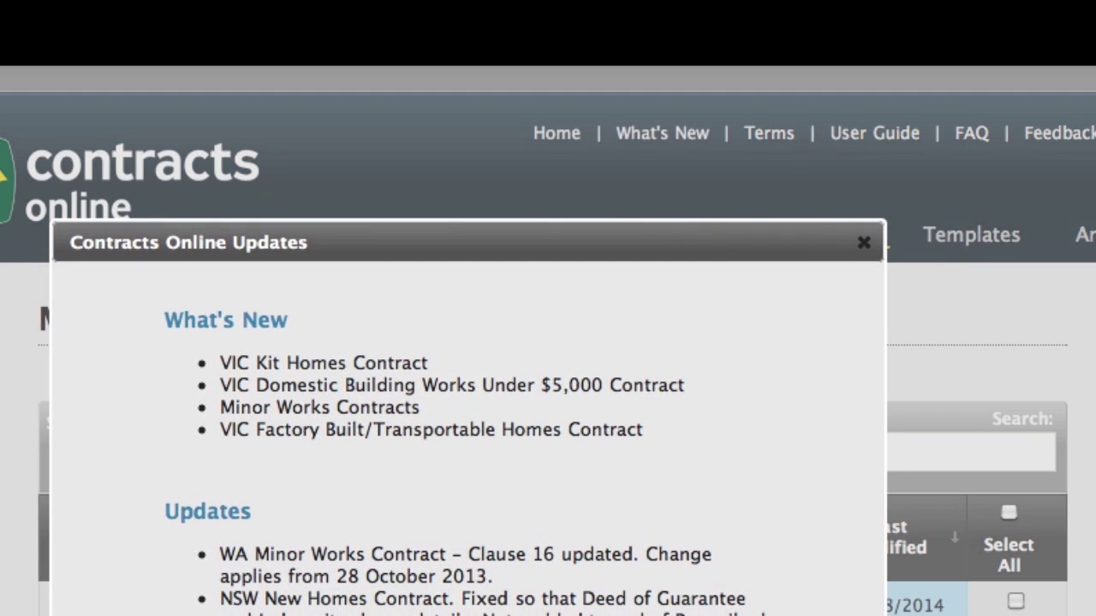